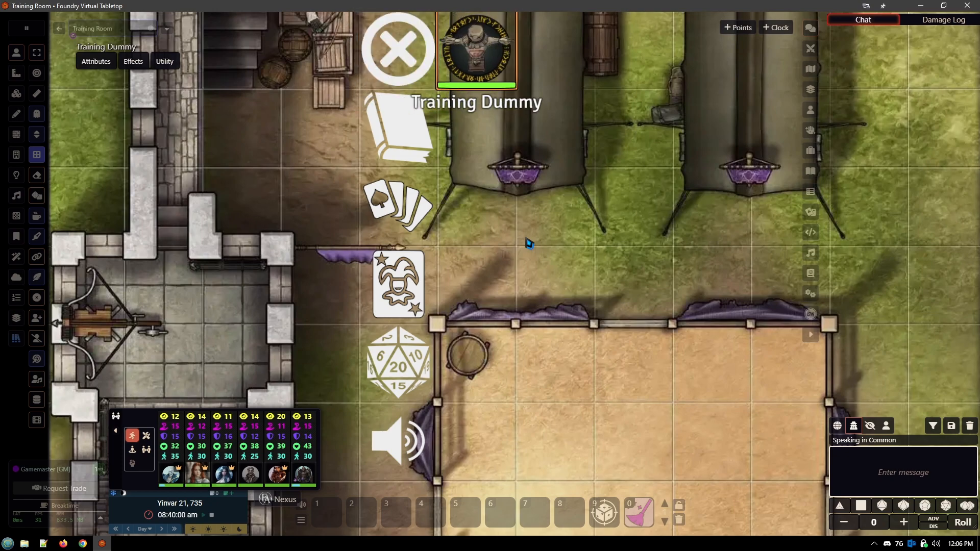
# Examine the trigger setup of the crossed-circle tile, including its chance to trigger, and close its configuration.
pyautogui.click(17, 93)
pyautogui.click(396, 61)
pyautogui.doubleClick(396, 60)
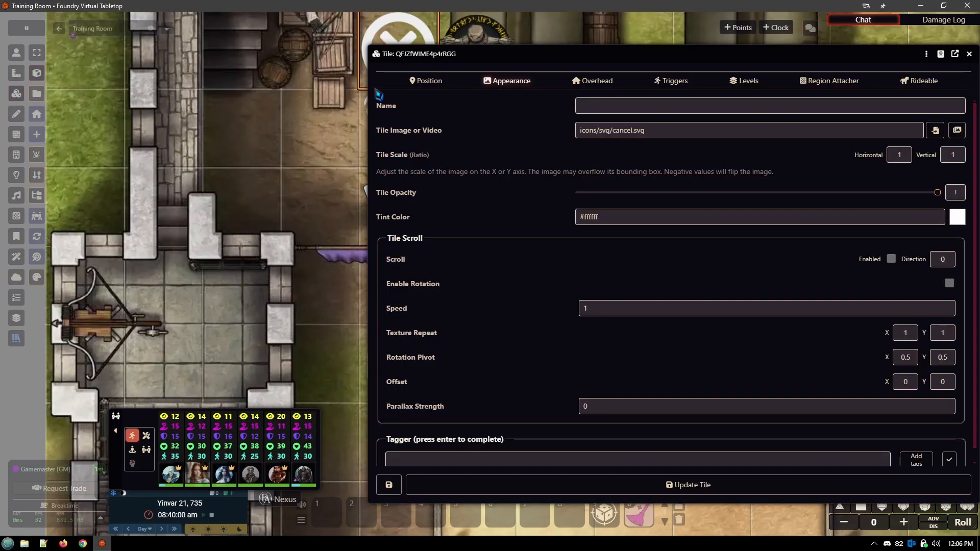
pyautogui.click(677, 87)
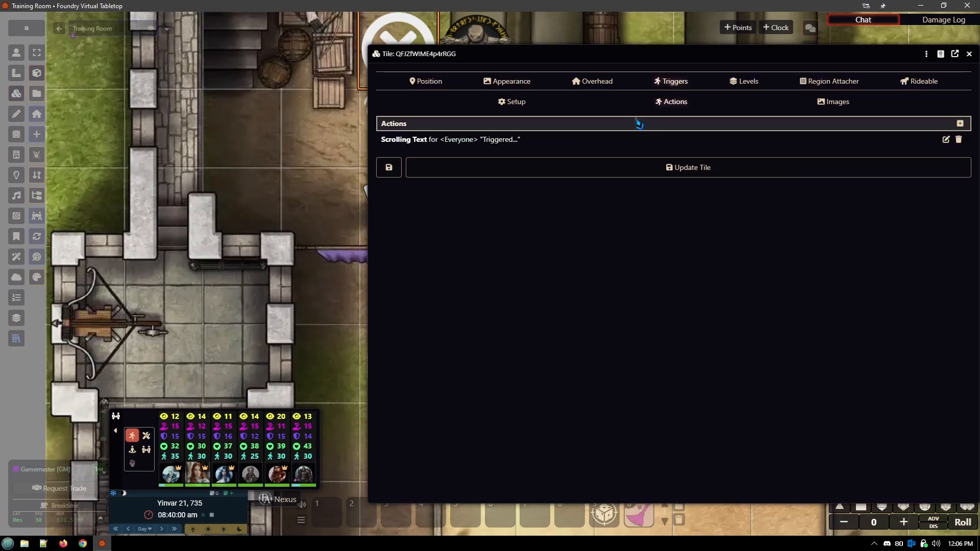
pyautogui.click(512, 102)
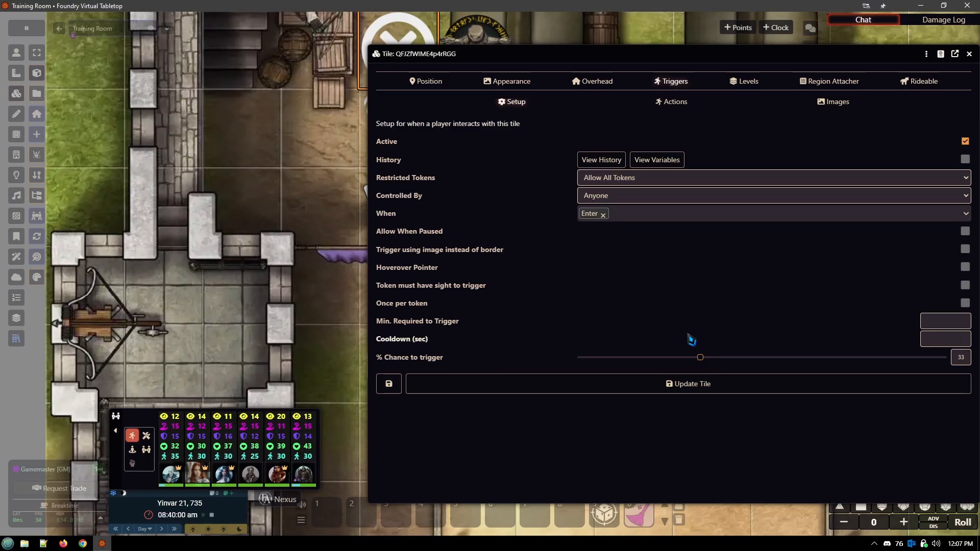
pyautogui.click(969, 54)
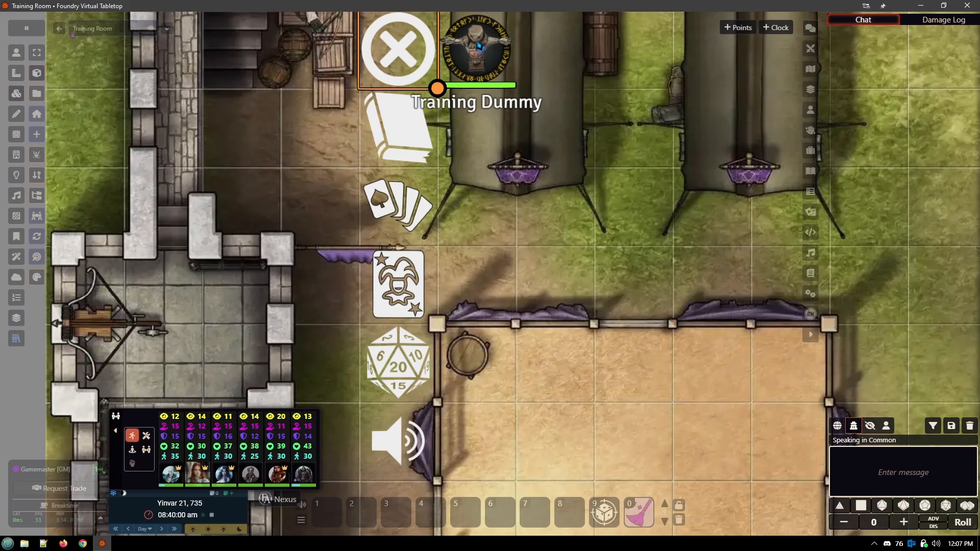
# Move the Training Dummy token one square down beside the book tile and trigger that tile repeatedly to test its random outcome.
pyautogui.click(16, 52)
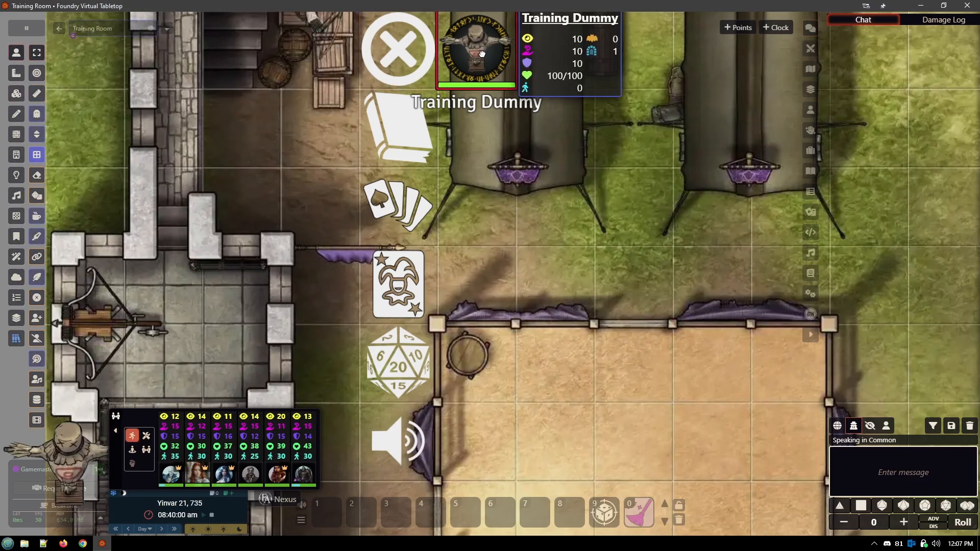
pyautogui.moveTo(476, 50); pyautogui.dragTo(489, 142)
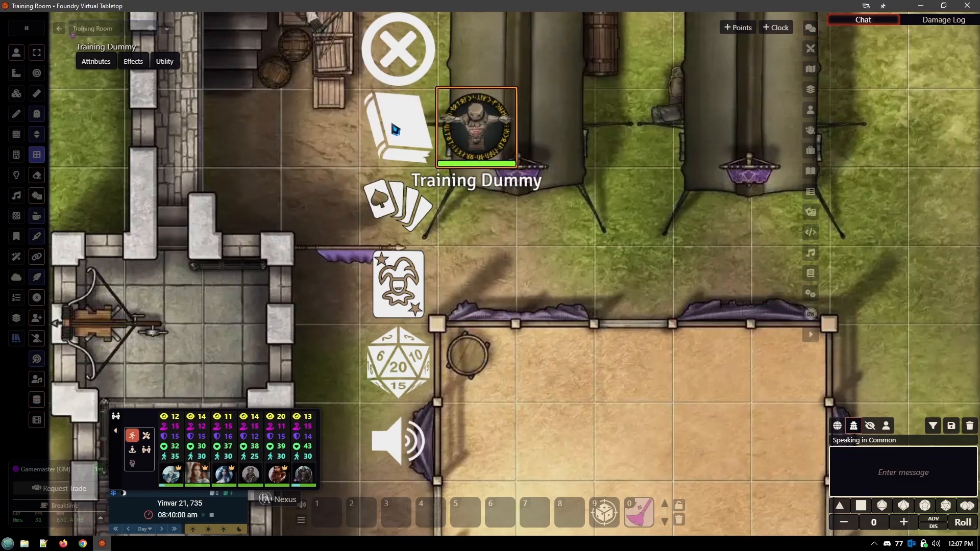
pyautogui.click(393, 135)
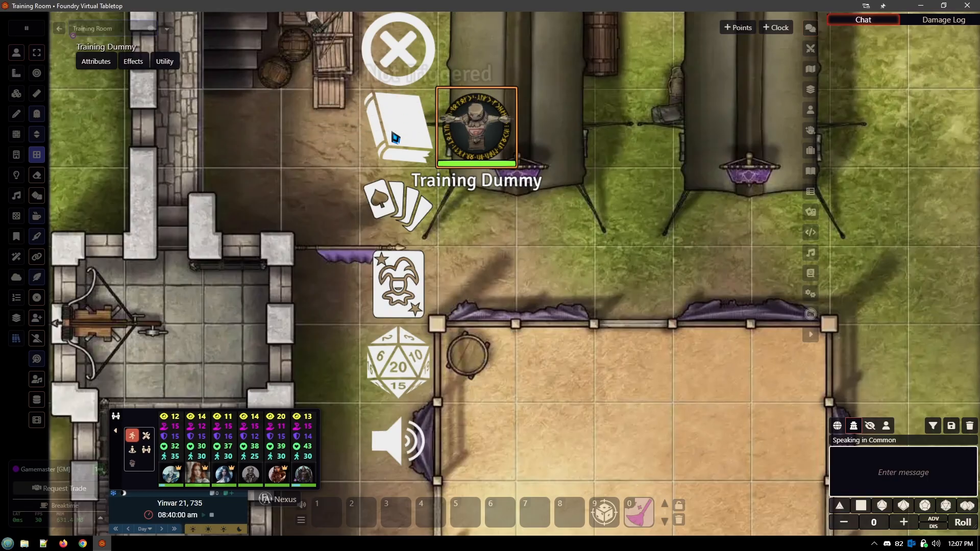
pyautogui.click(395, 138)
pyautogui.click(395, 138)
pyautogui.click(395, 137)
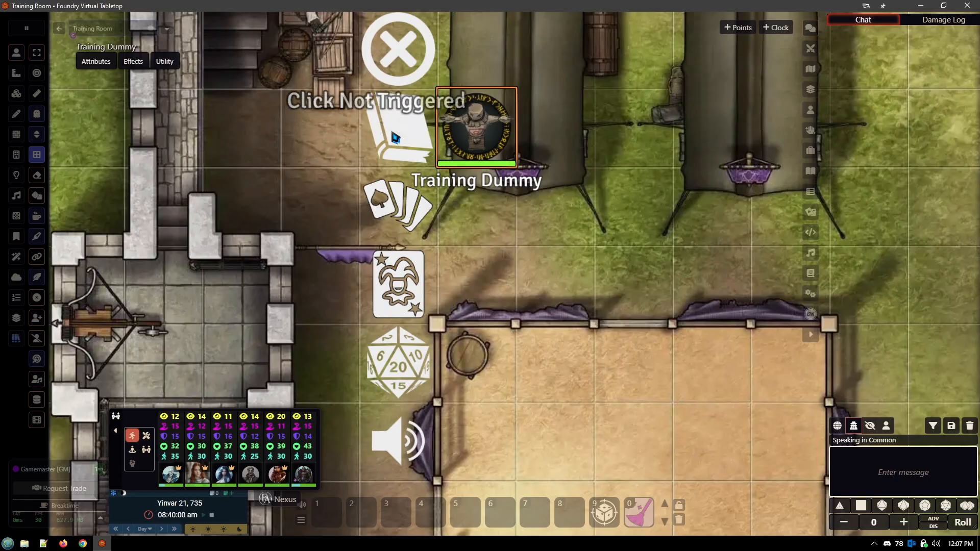
pyautogui.click(395, 137)
pyautogui.click(395, 137)
pyautogui.click(395, 138)
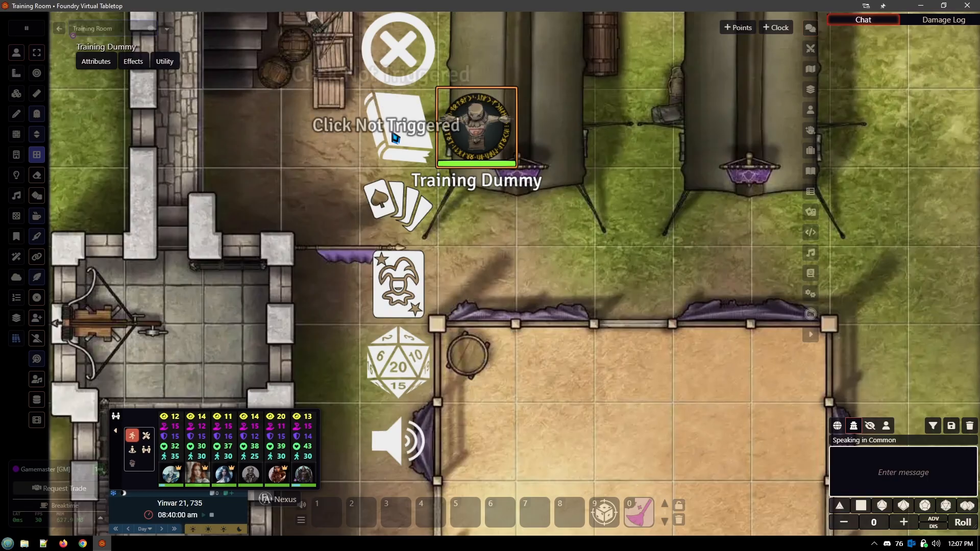
pyautogui.click(395, 138)
pyautogui.click(395, 138)
pyautogui.click(396, 138)
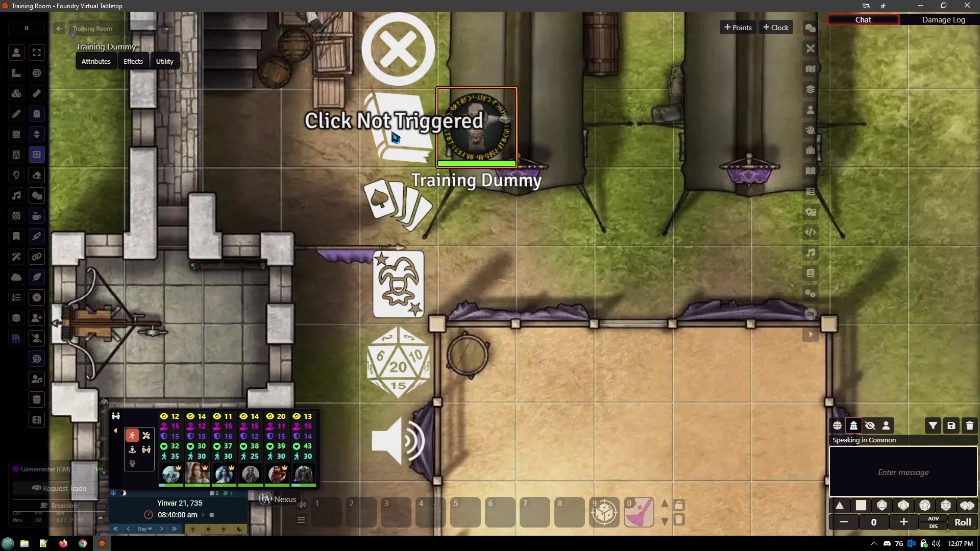
pyautogui.click(395, 137)
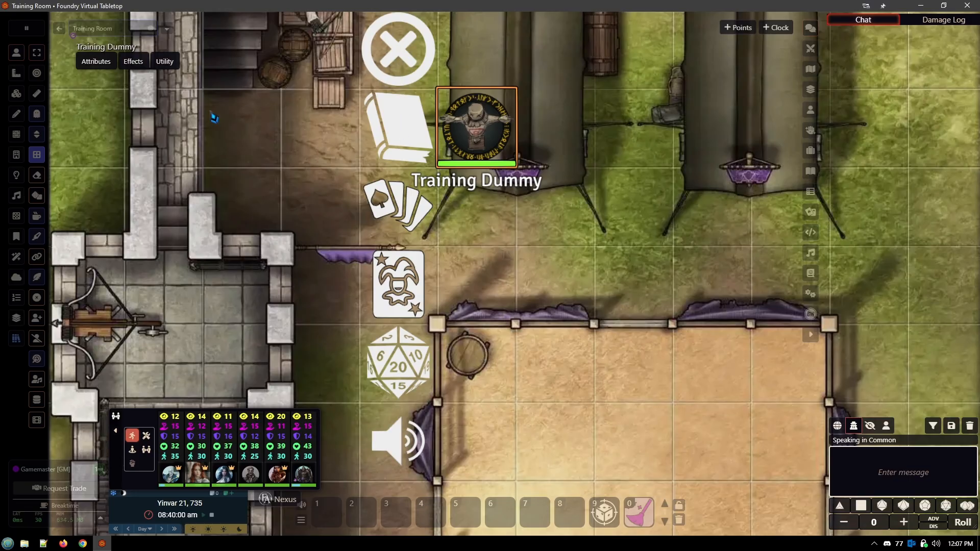
# Open the book tile's trigger actions and review the fields of a new Random Number action, discarding it unsaved.
pyautogui.click(16, 94)
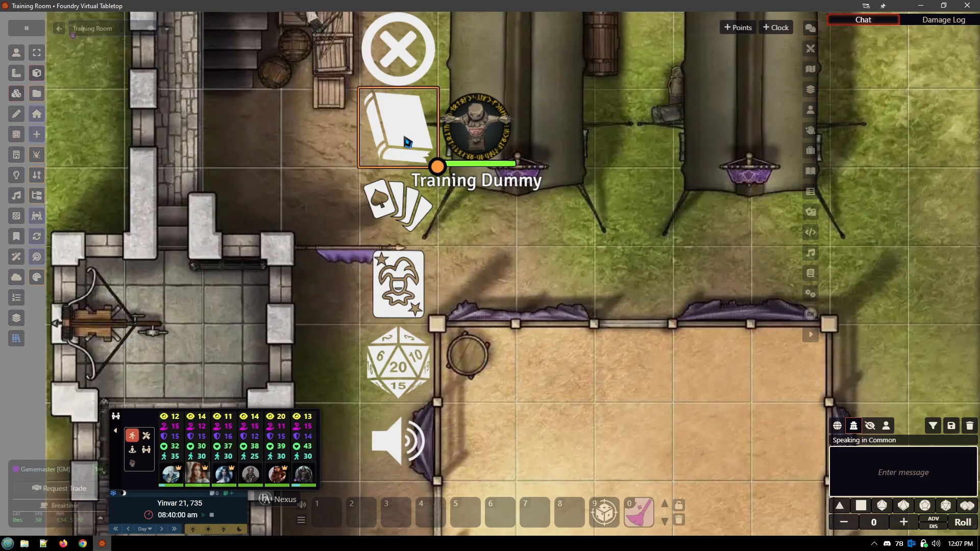
pyautogui.doubleClick(405, 144)
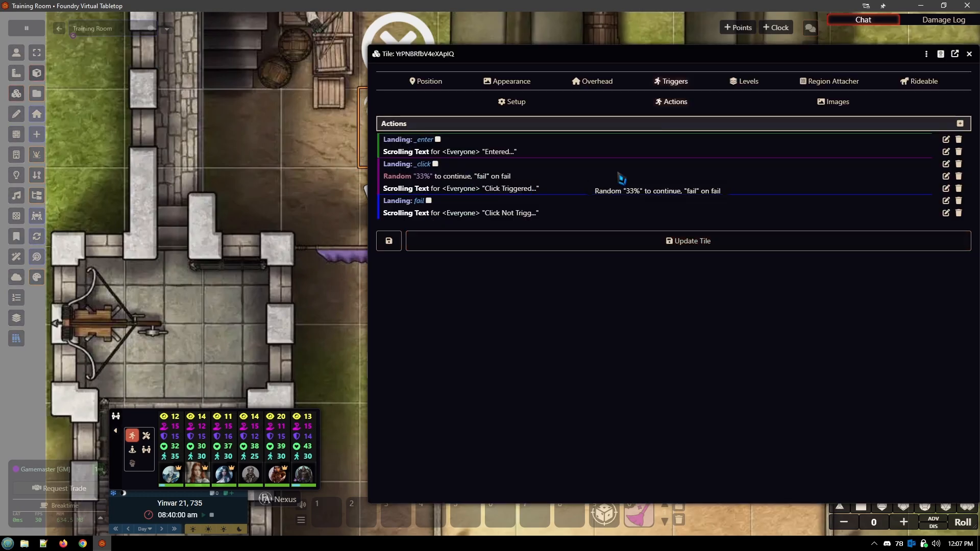
pyautogui.click(960, 124)
pyautogui.click(534, 242)
pyautogui.scroll(-7, 547, 394)
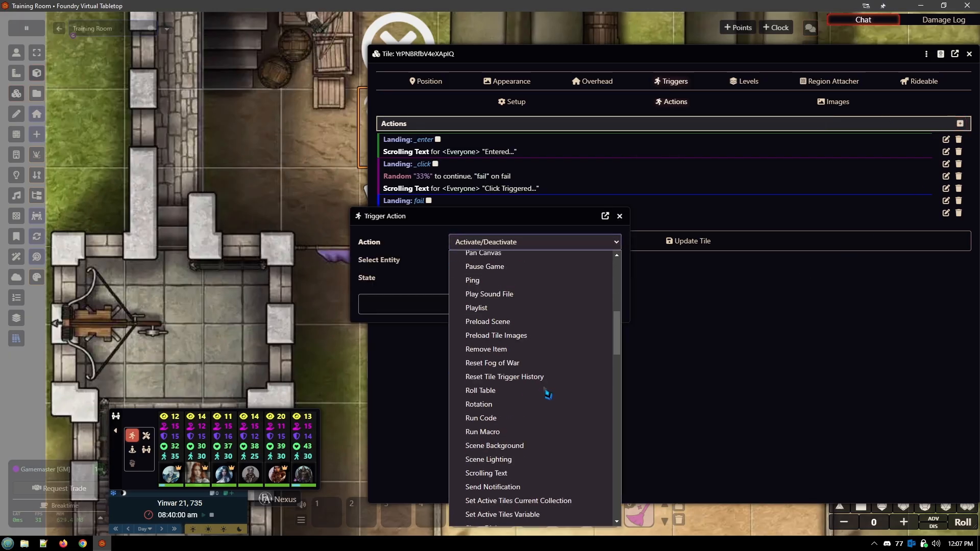
pyautogui.scroll(-10, 547, 394)
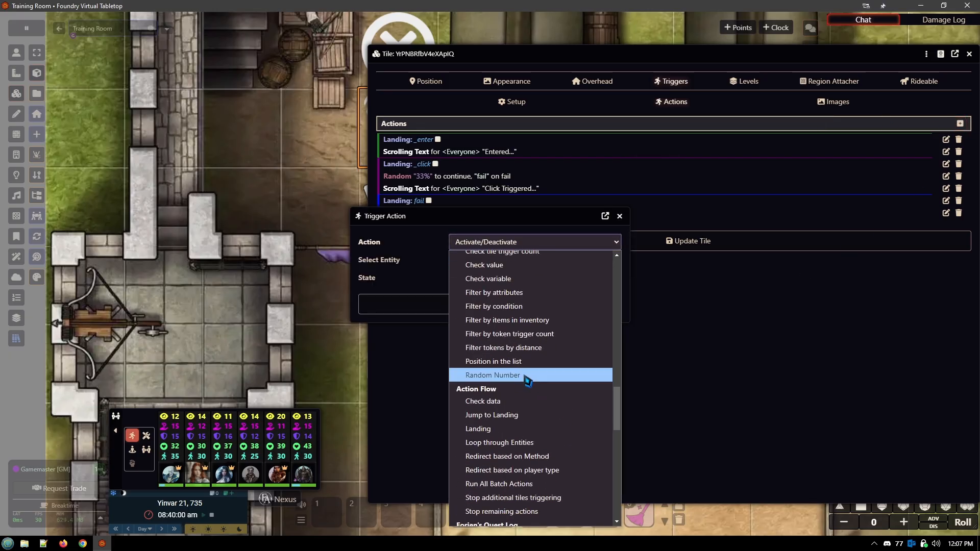
pyautogui.click(530, 376)
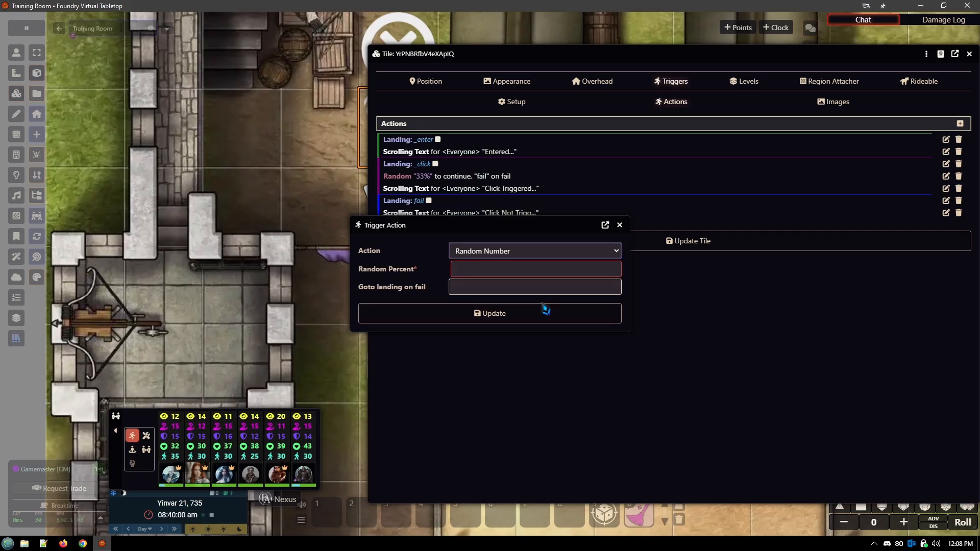
pyautogui.click(620, 225)
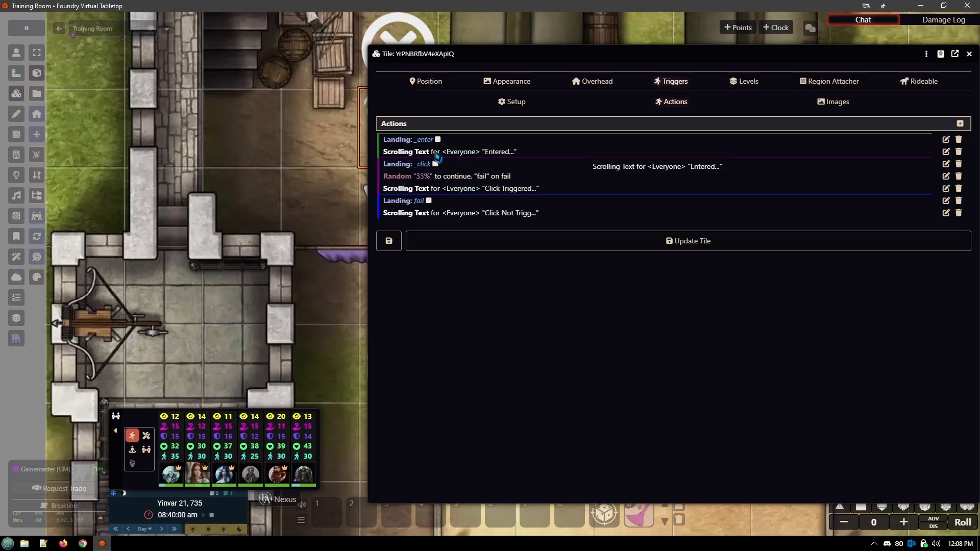
# Compare the book tile's trigger setup with its landing and random actions, and close the tile configuration.
pyautogui.click(513, 104)
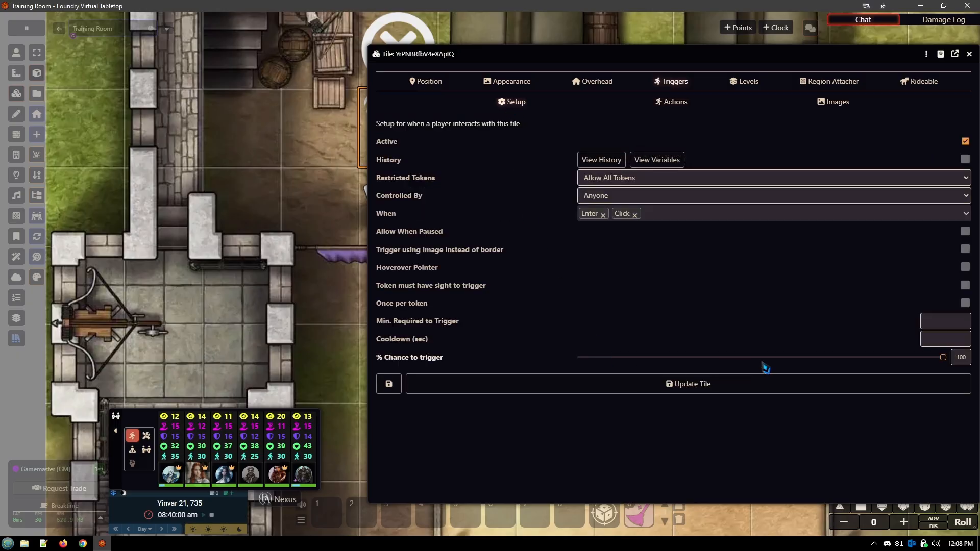
pyautogui.click(667, 102)
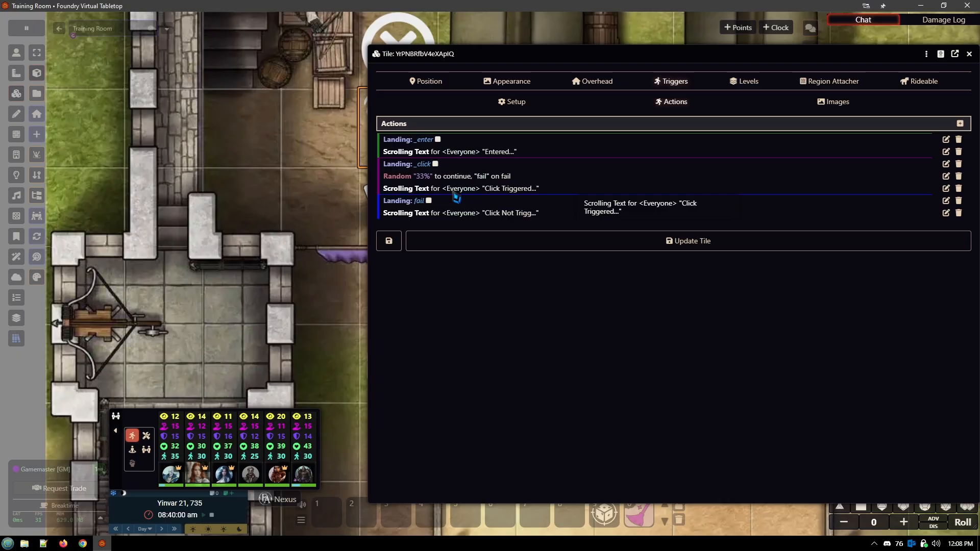
pyautogui.click(970, 54)
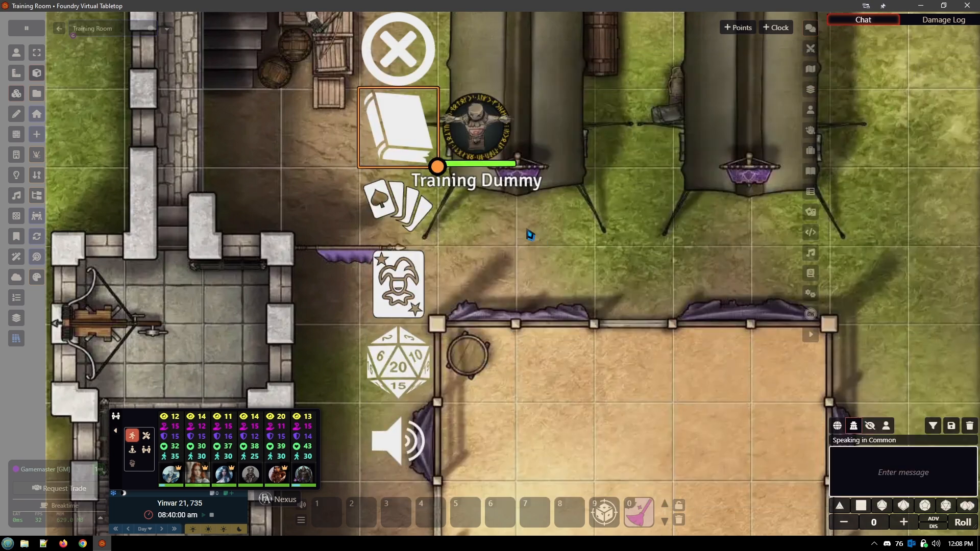
# Place the Training Dummy beside the cards tile, step it onto the tile to trigger a table draw, and move it back off.
pyautogui.click(18, 53)
pyautogui.moveTo(476, 127); pyautogui.dragTo(507, 291)
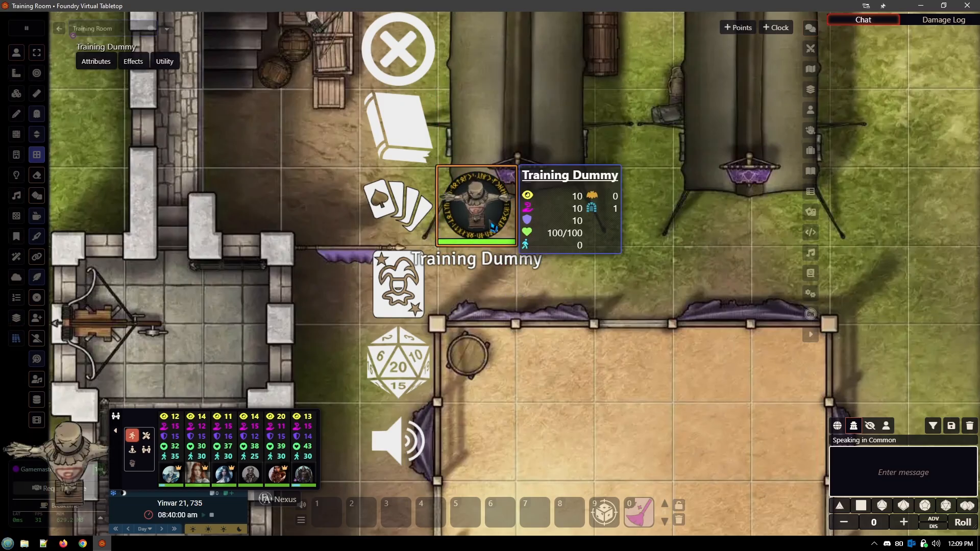
pyautogui.press('Left')
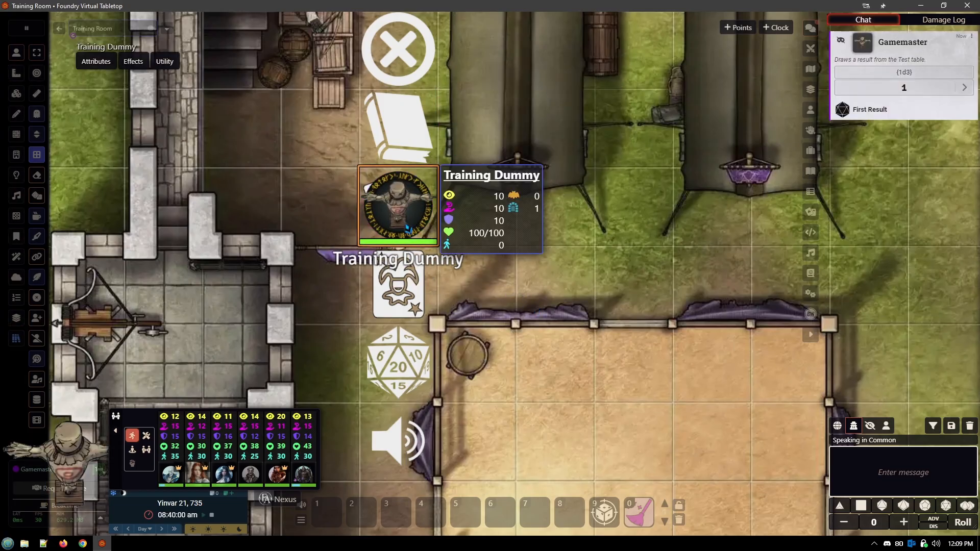
pyautogui.moveTo(412, 215)
pyautogui.mouseDown()
pyautogui.moveTo(496, 223)
pyautogui.moveTo(391, 227)
pyautogui.moveTo(479, 219)
pyautogui.moveTo(414, 218)
pyautogui.moveTo(462, 227)
pyautogui.mouseUp()
pyautogui.click(656, 303)
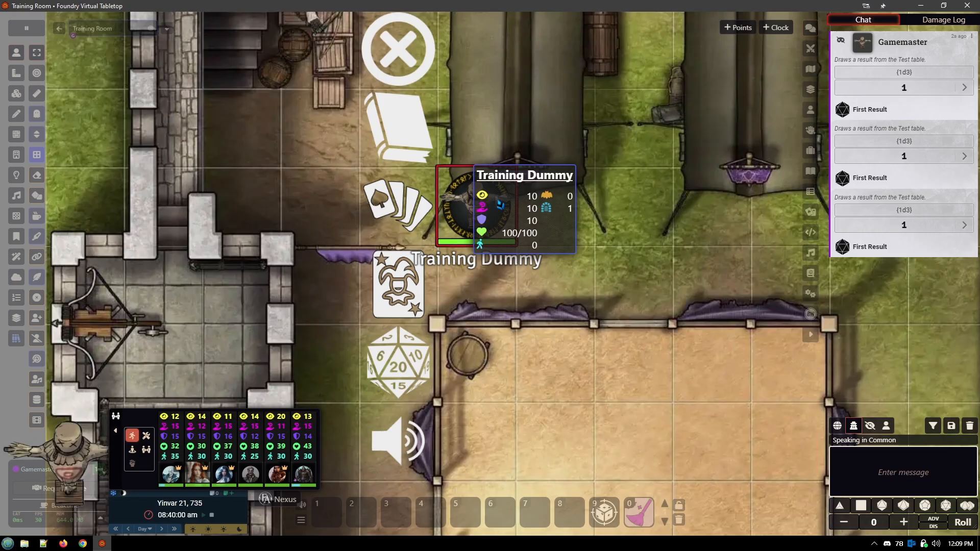
# Move the Training Dummy on and off the cards tile repeatedly to draw more results from the Test roll table.
pyautogui.click(498, 204)
pyautogui.press('Left')
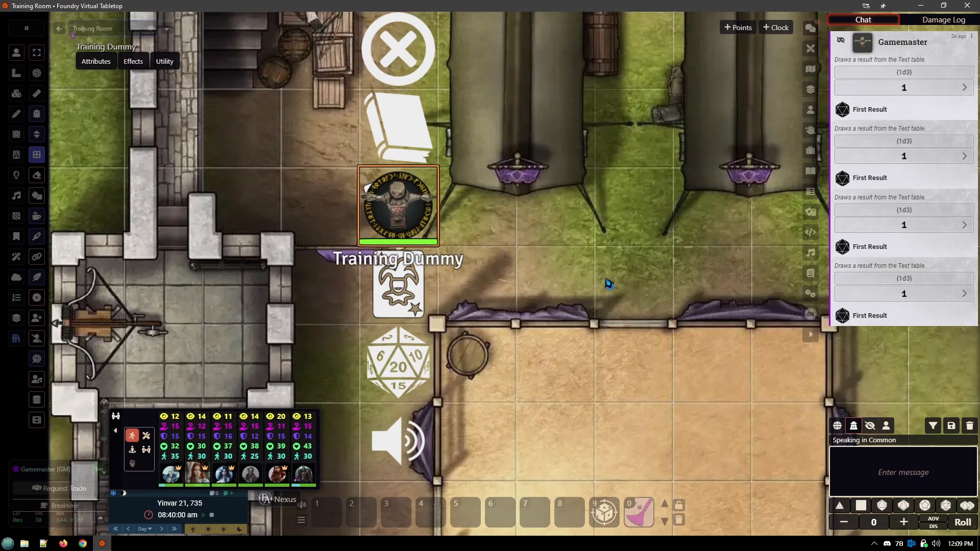
pyautogui.press('Right')
pyautogui.press('Left')
pyautogui.press('Right')
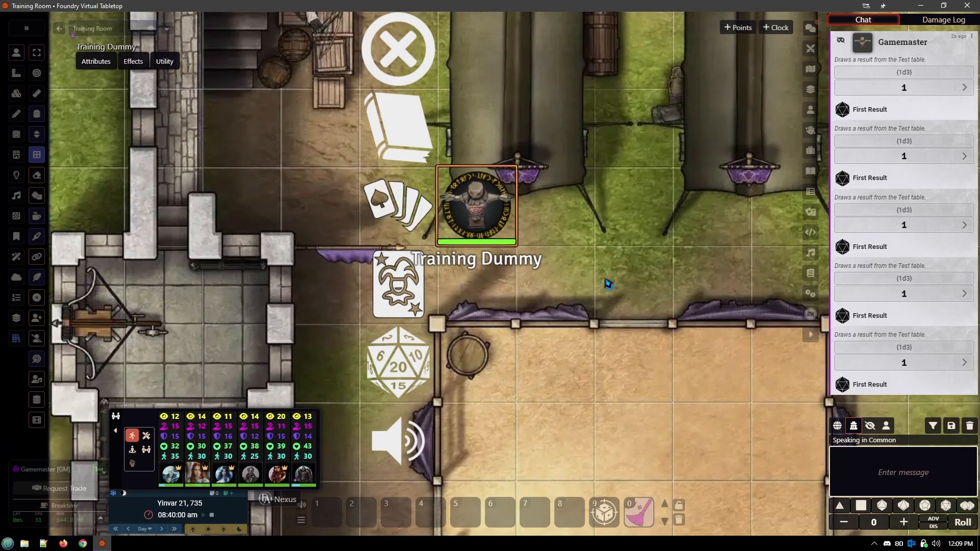
pyautogui.press('Left')
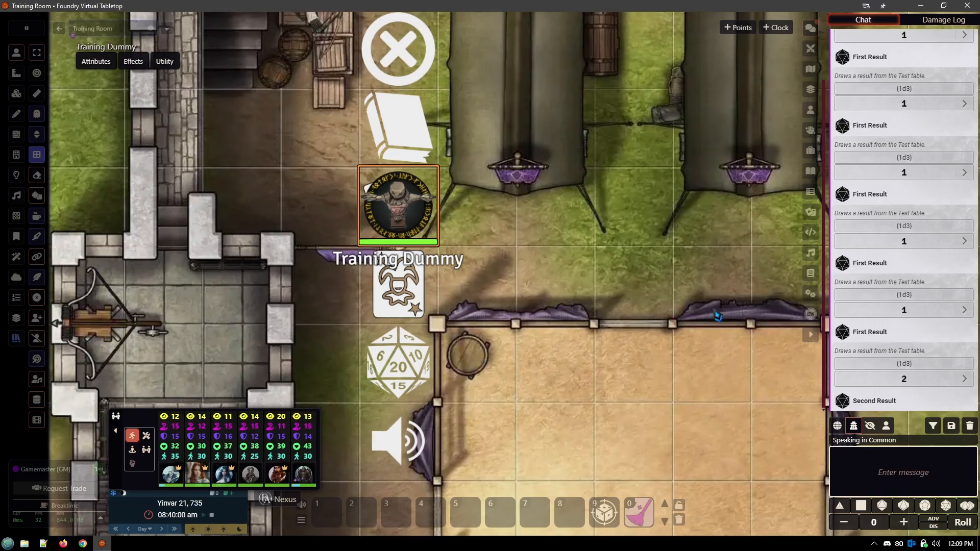
# Review the table draws in the chat log and move the Training Dummy one square off the cards tile.
pyautogui.scroll(2, 864, 194)
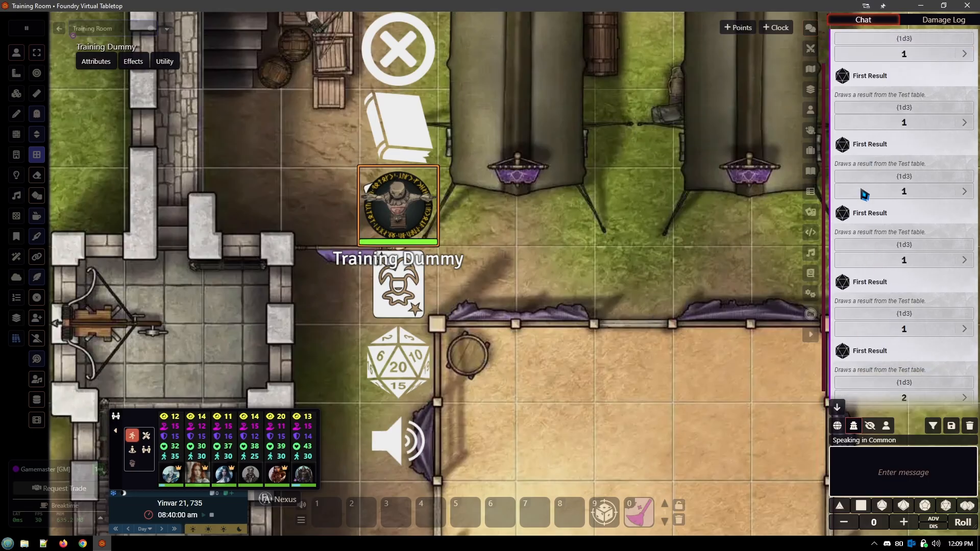
pyautogui.scroll(1, 865, 246)
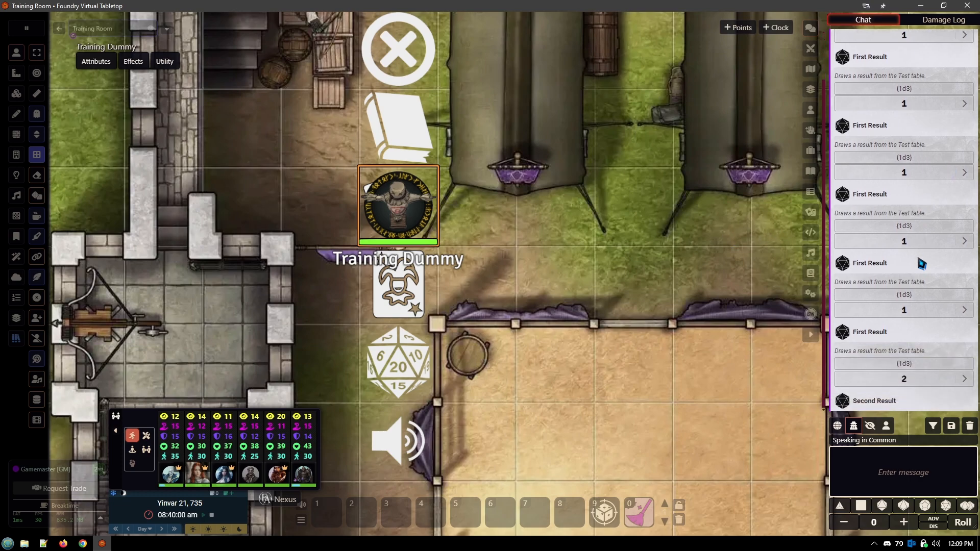
pyautogui.scroll(3, 547, 262)
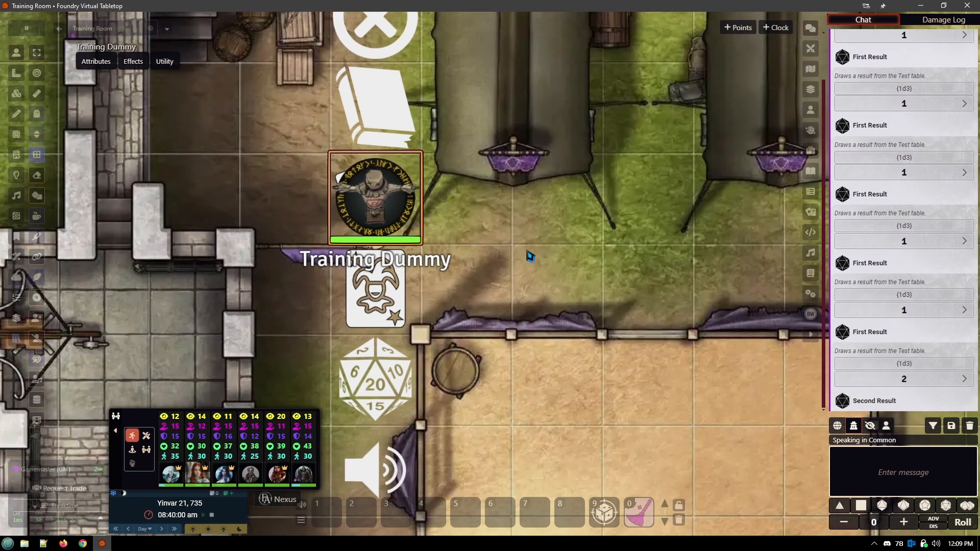
pyautogui.scroll(-2, 529, 256)
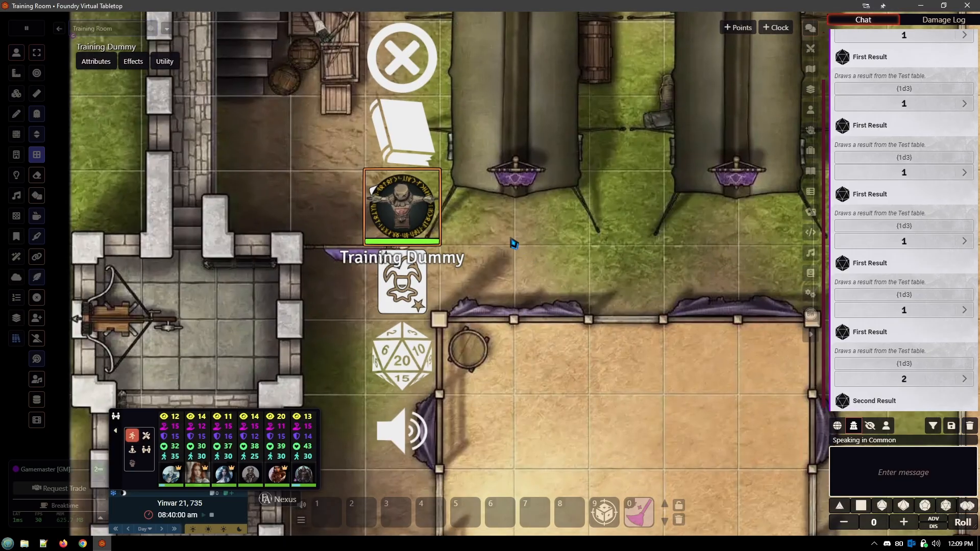
pyautogui.moveTo(446, 207); pyautogui.dragTo(520, 206)
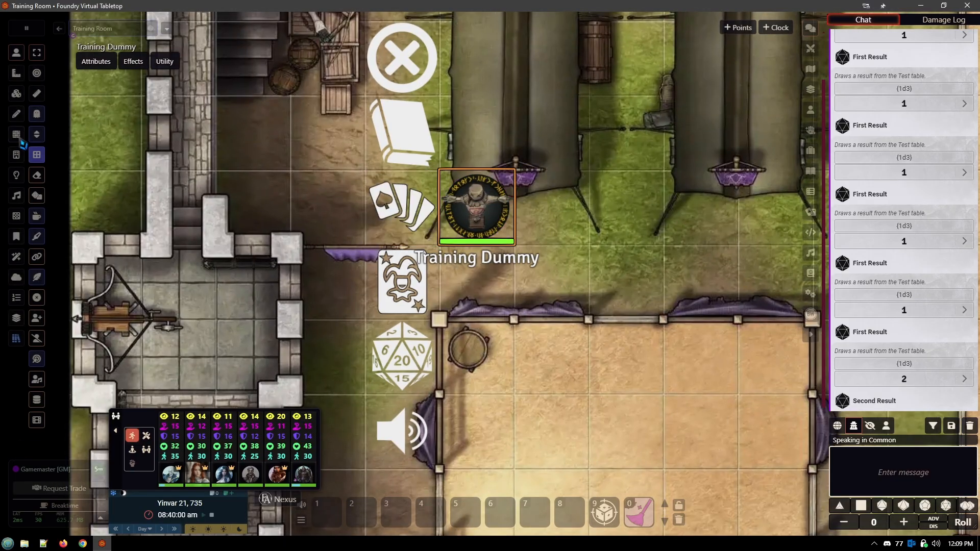
# Inspect the cards tile's Roll Table action settings and the list of rollable tables, and close the action unchanged.
pyautogui.doubleClick(422, 210)
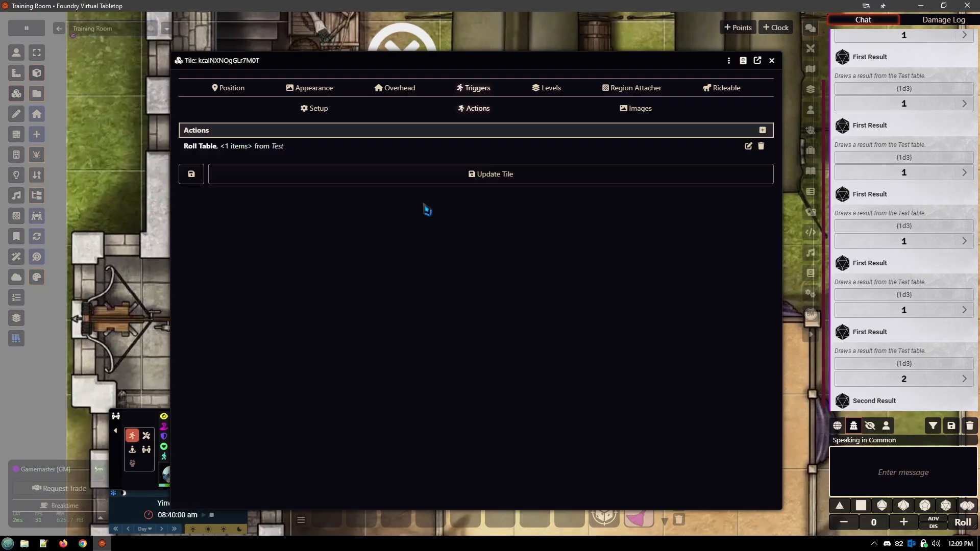
pyautogui.click(748, 146)
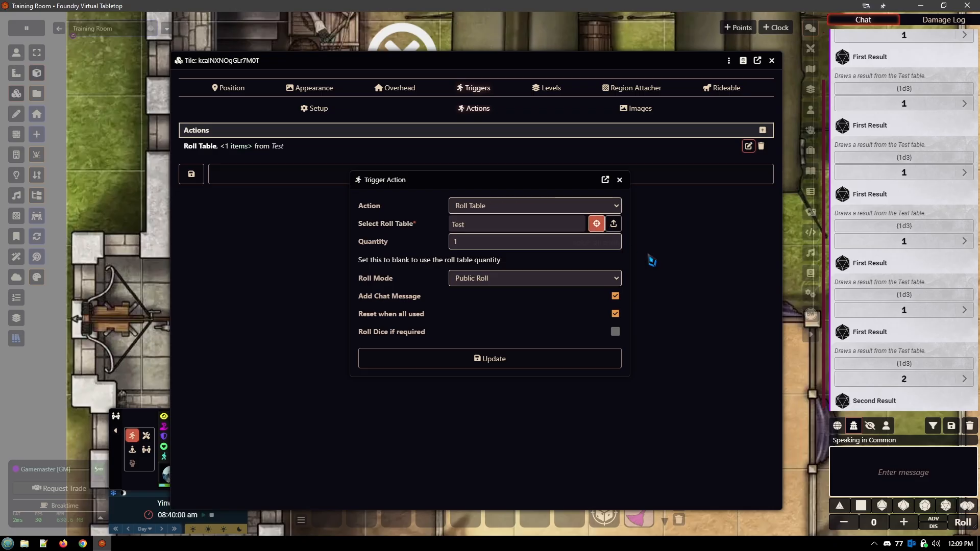
pyautogui.click(811, 192)
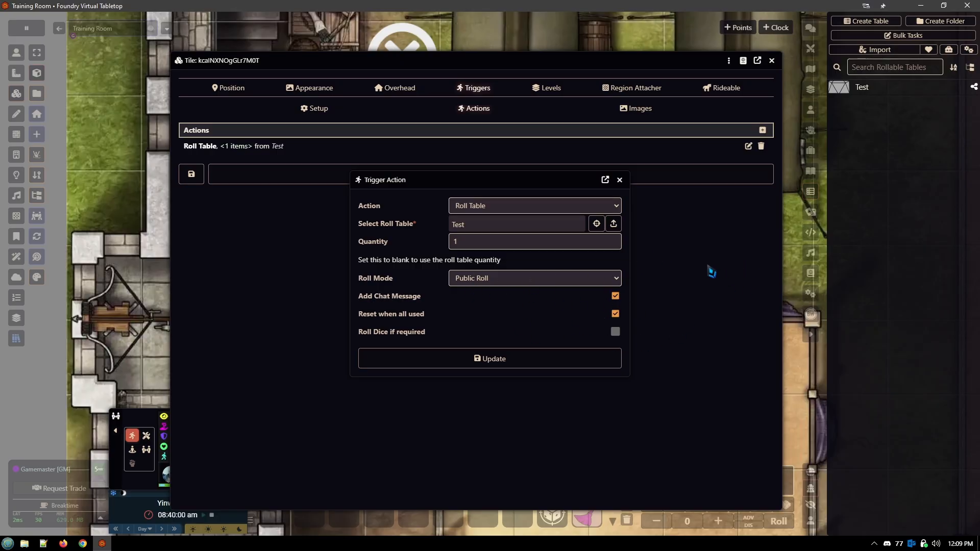
pyautogui.click(621, 179)
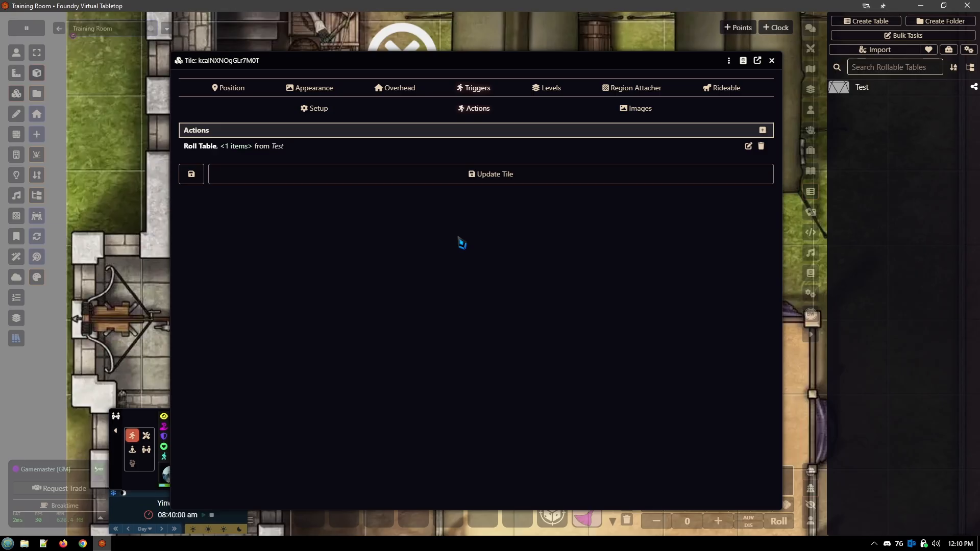
# Close the cards tile's configuration and move the Training Dummy one square down, beside the jester tile.
pyautogui.click(772, 60)
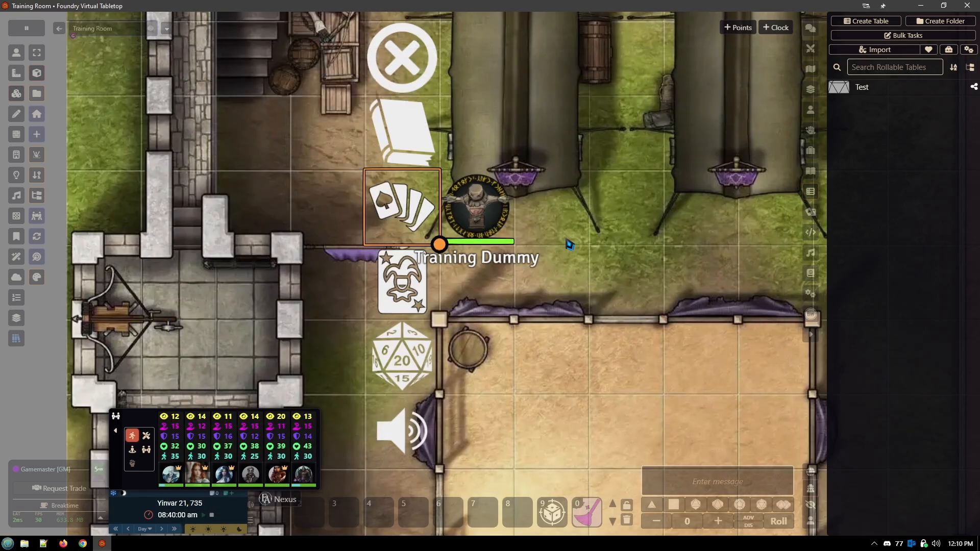
pyautogui.click(16, 52)
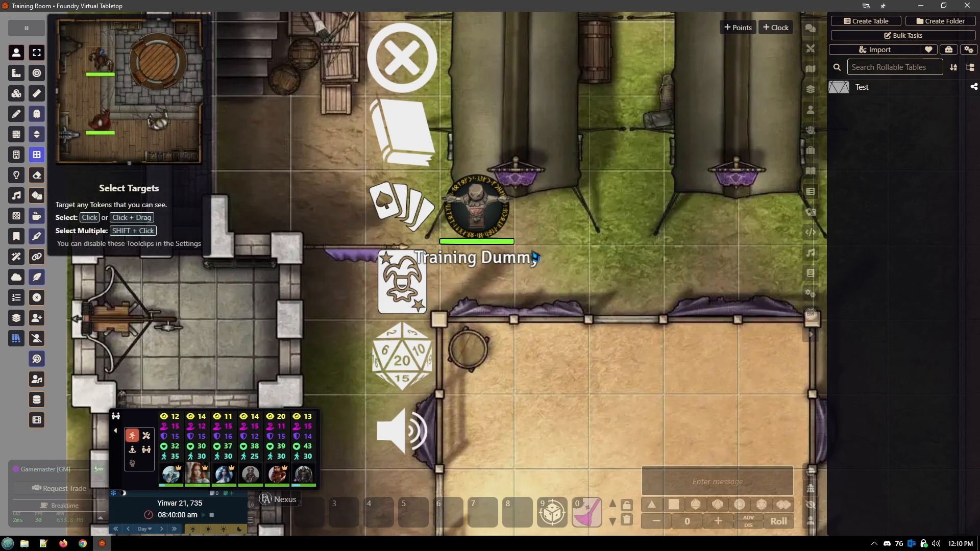
pyautogui.moveTo(489, 207)
pyautogui.moveTo(489, 207); pyautogui.dragTo(489, 281)
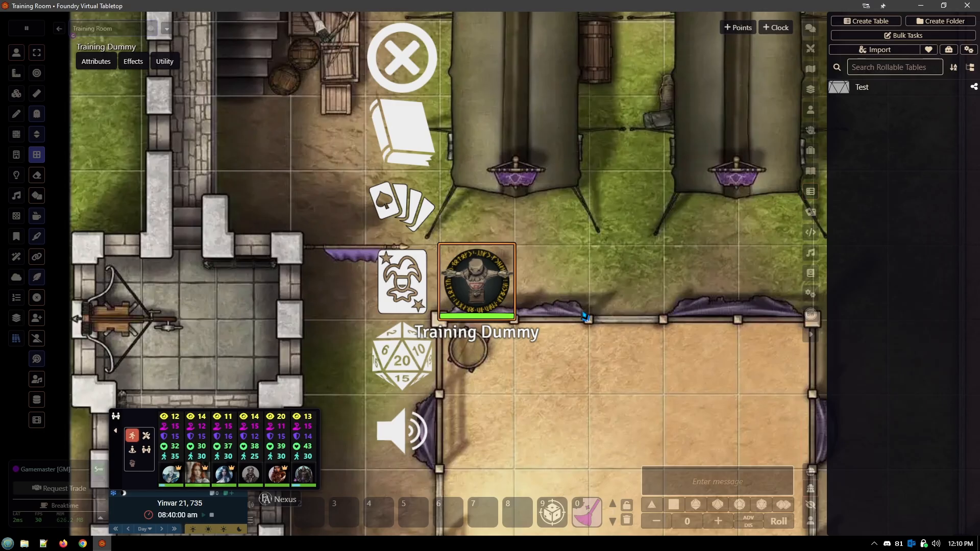
# Move the Training Dummy on and off the jester tile twice to trigger its looping actions.
pyautogui.press('Left')
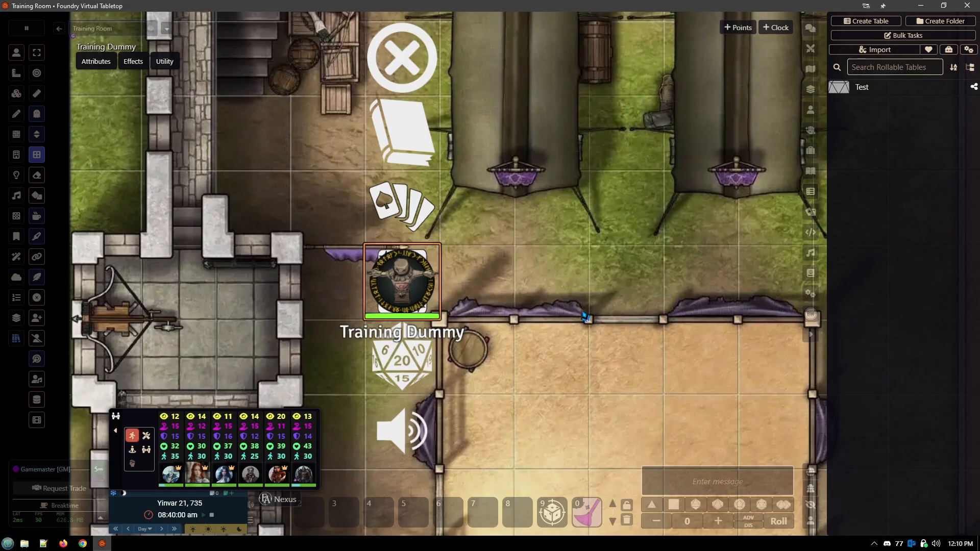
pyautogui.press('Right')
pyautogui.press('Left')
pyautogui.press('Right')
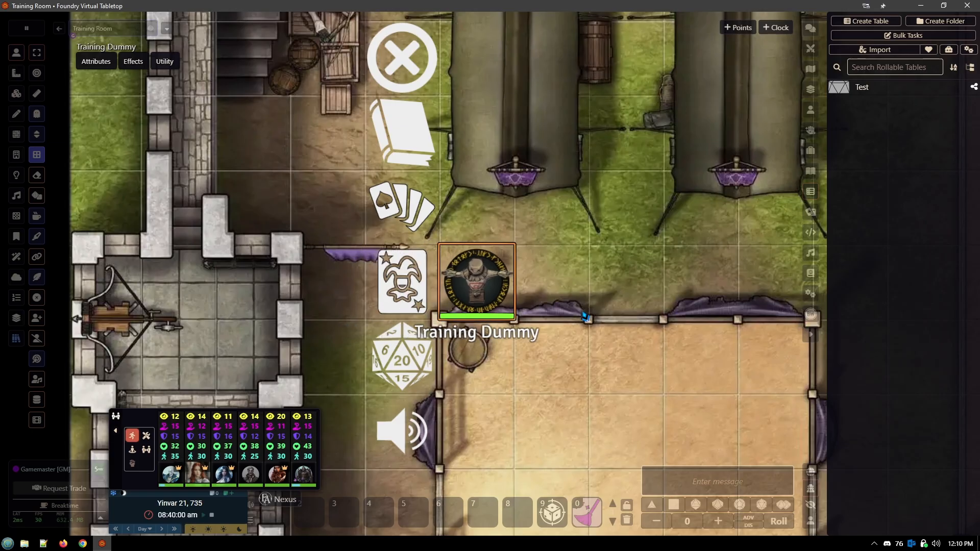
# Inspect the jester tile's loops variable and Jump to Landing action settings, and close the tile unchanged.
pyautogui.click(17, 95)
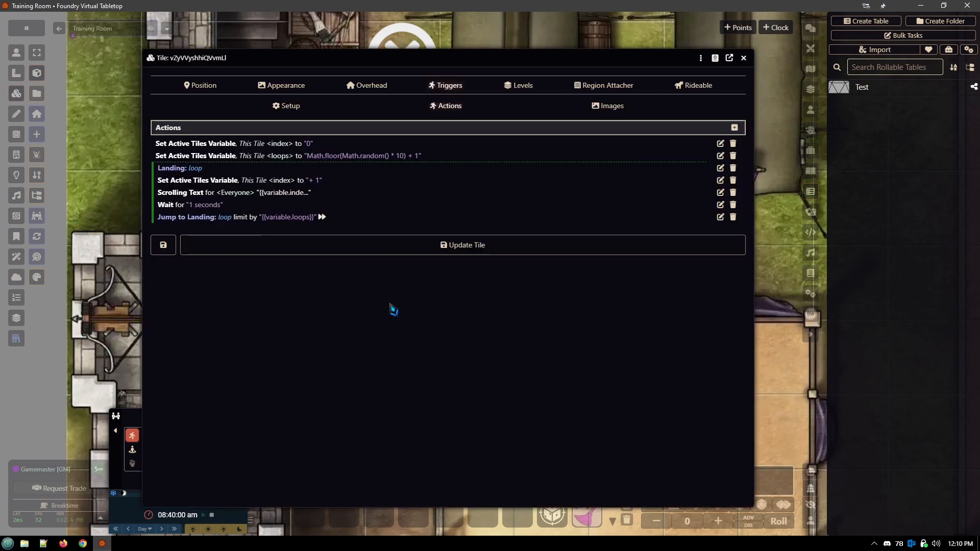
pyautogui.doubleClick(393, 308)
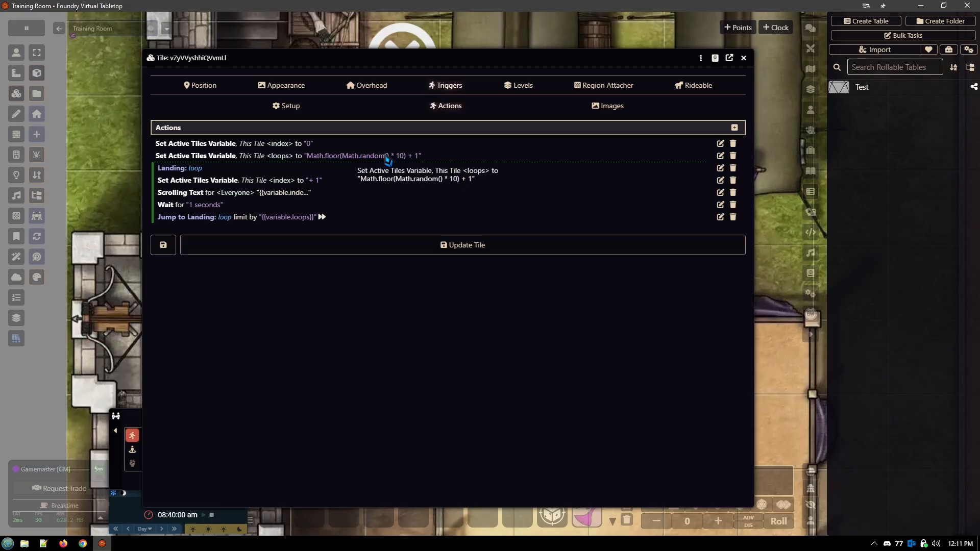
pyautogui.click(720, 155)
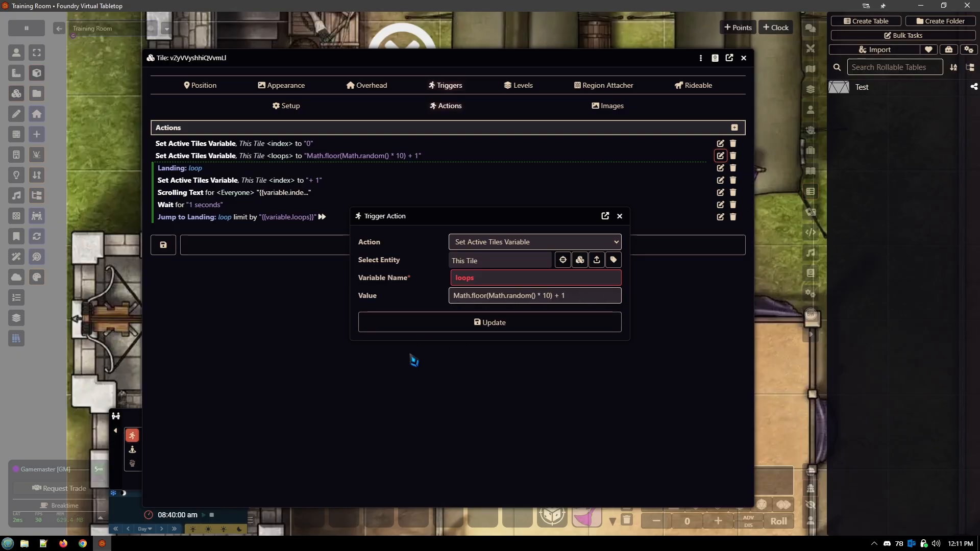
pyautogui.click(620, 217)
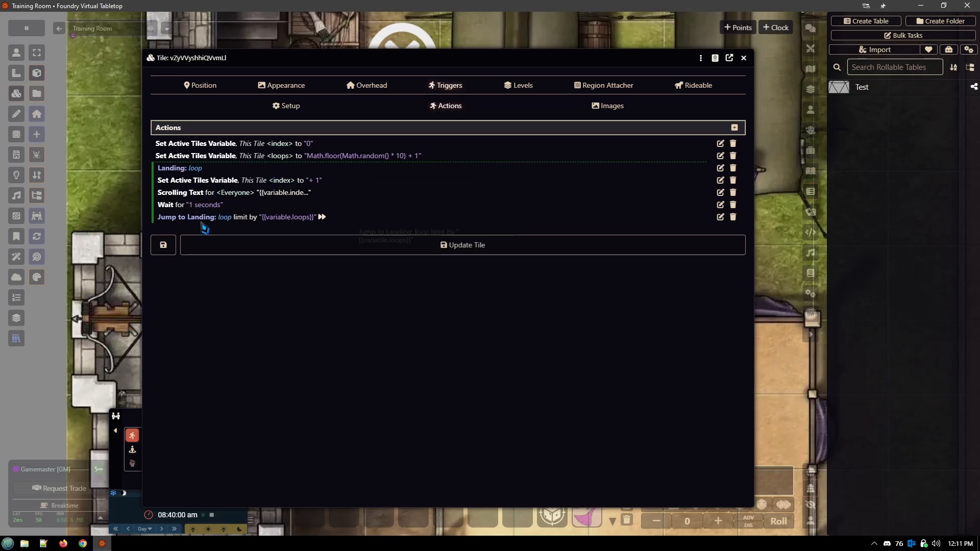
pyautogui.click(720, 218)
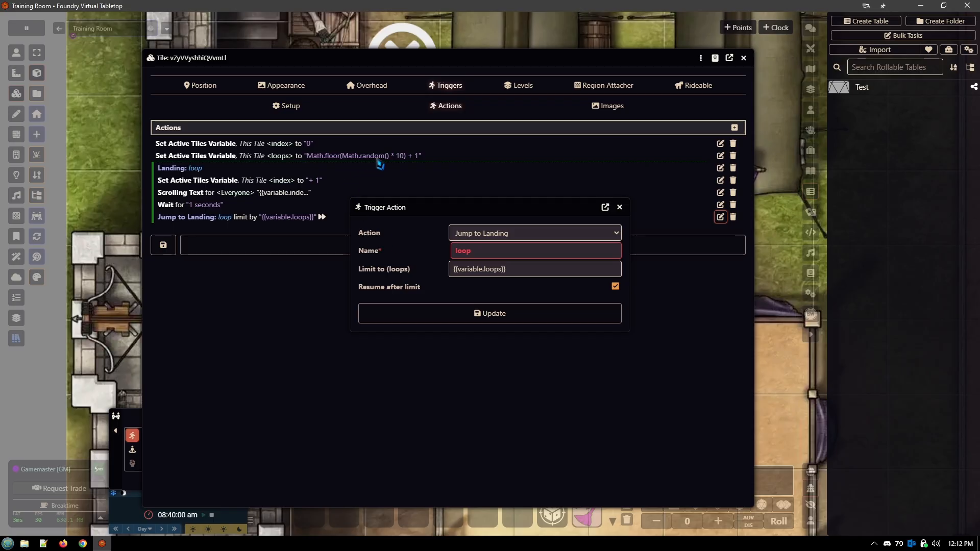
pyautogui.click(620, 207)
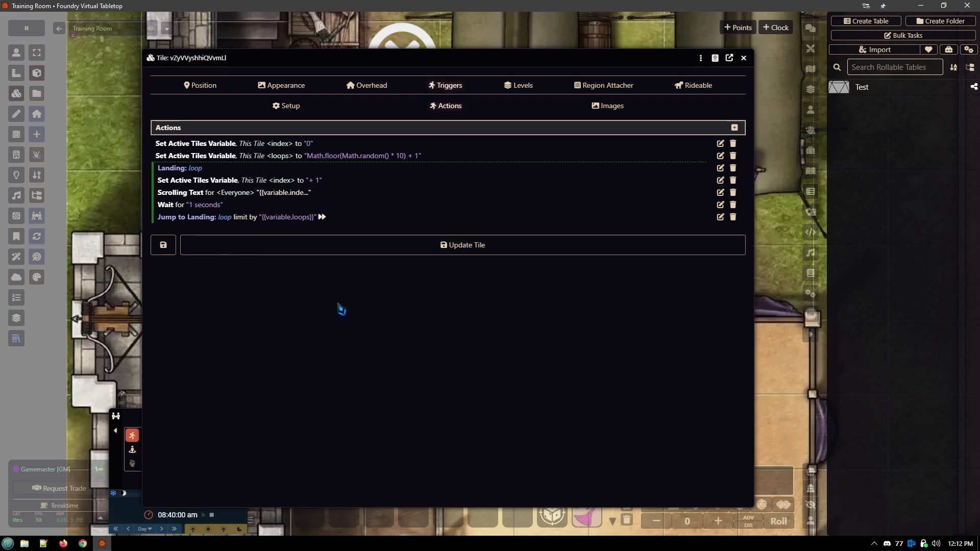
pyautogui.click(741, 58)
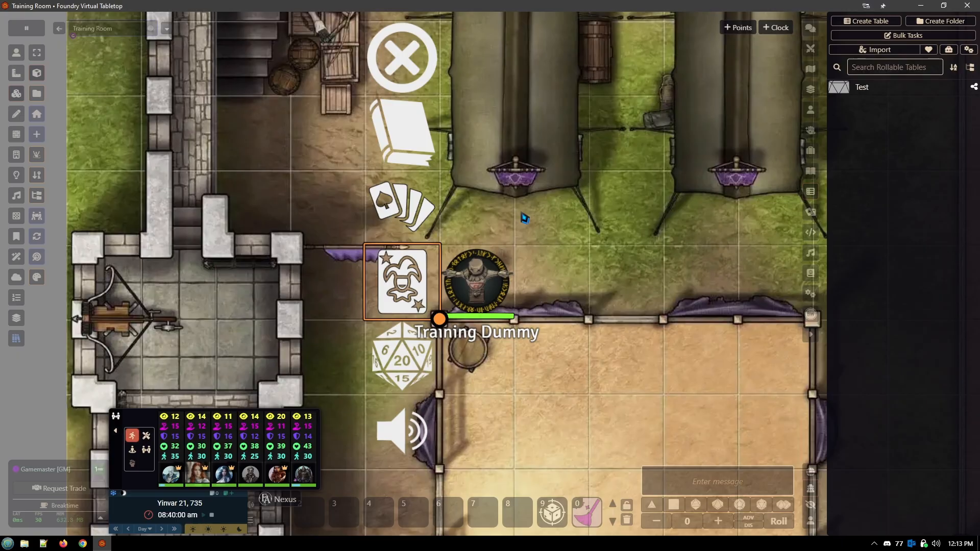
# Set the value of the d20 tile's random variable action to [[1d7]] and update the tile.
pyautogui.doubleClick(401, 354)
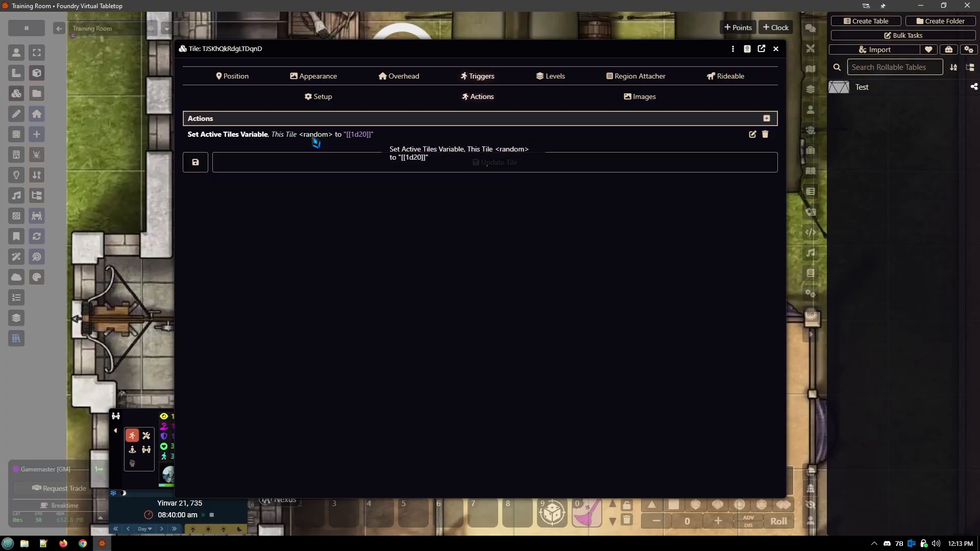
pyautogui.click(753, 135)
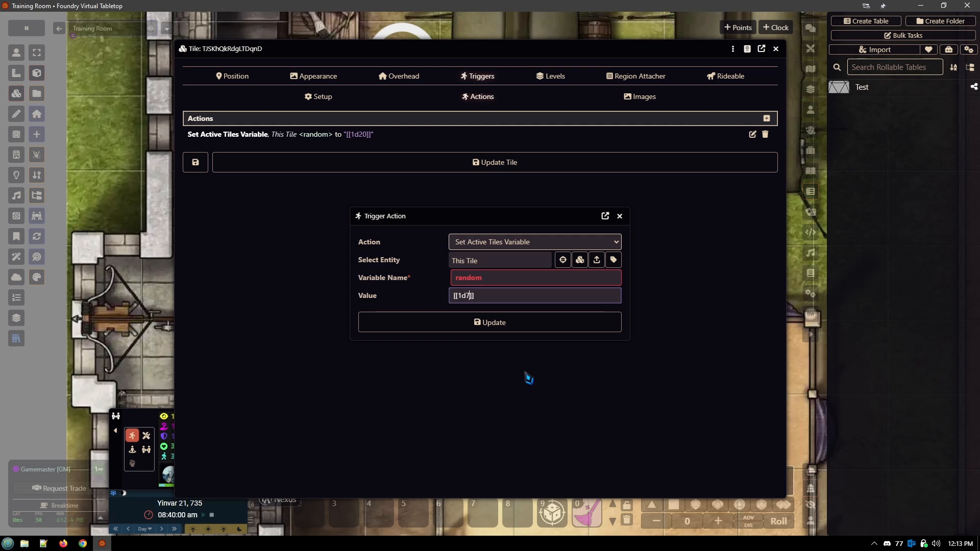
pyautogui.click(490, 334)
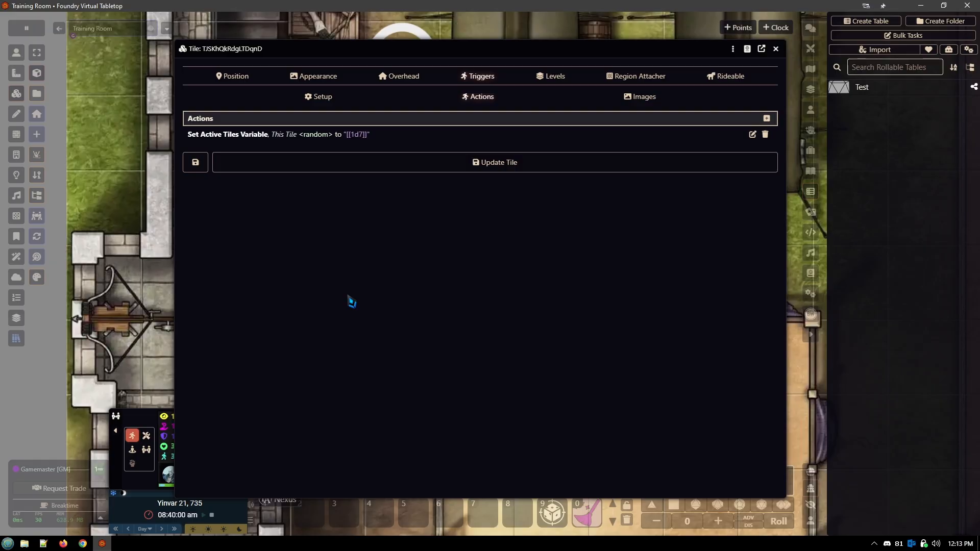
pyautogui.click(559, 168)
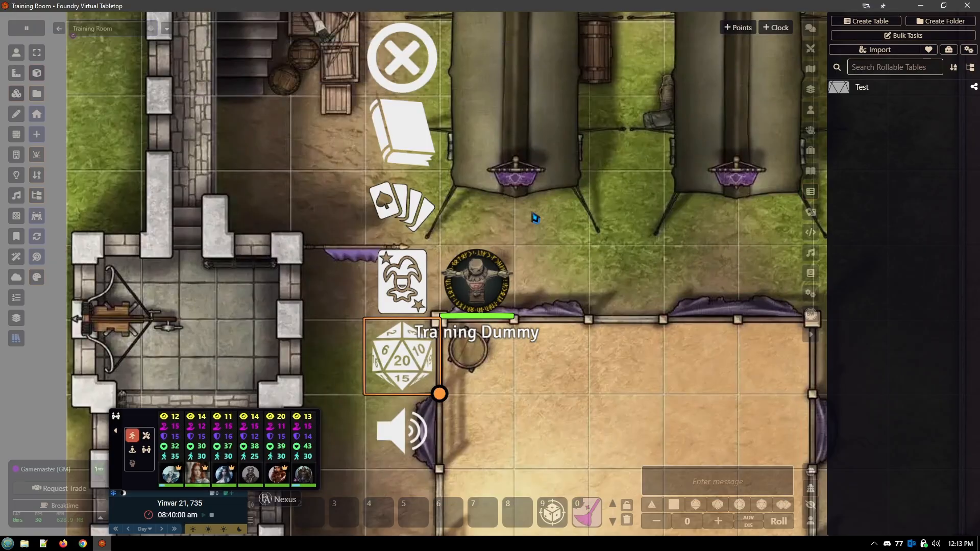
# Select the Training Dummy token and clear all messages from the chat log.
pyautogui.click(20, 58)
pyautogui.click(475, 278)
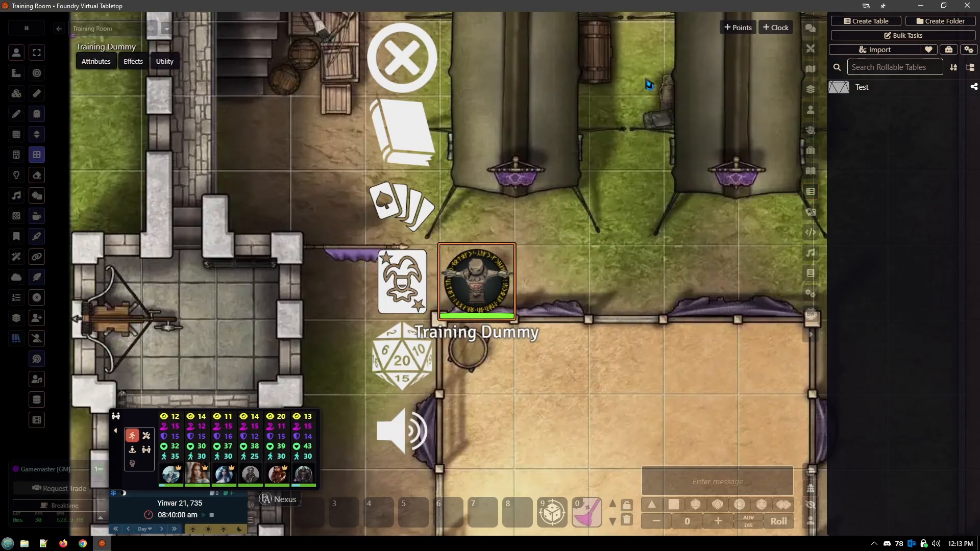
pyautogui.click(811, 28)
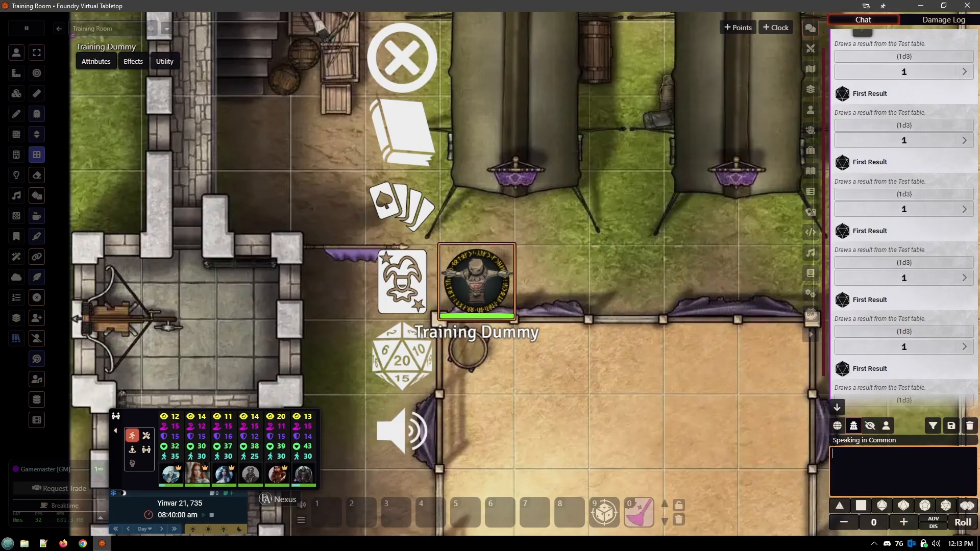
pyautogui.click(969, 426)
pyautogui.click(697, 522)
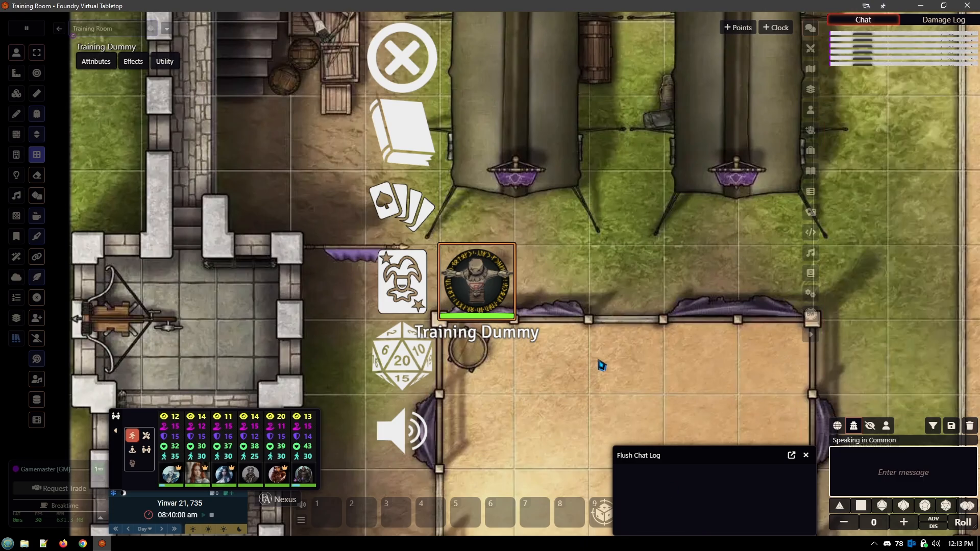
# Place the Training Dummy beside the d20 tile and move it on and off the tile four times to roll 1d7.
pyautogui.press('Down')
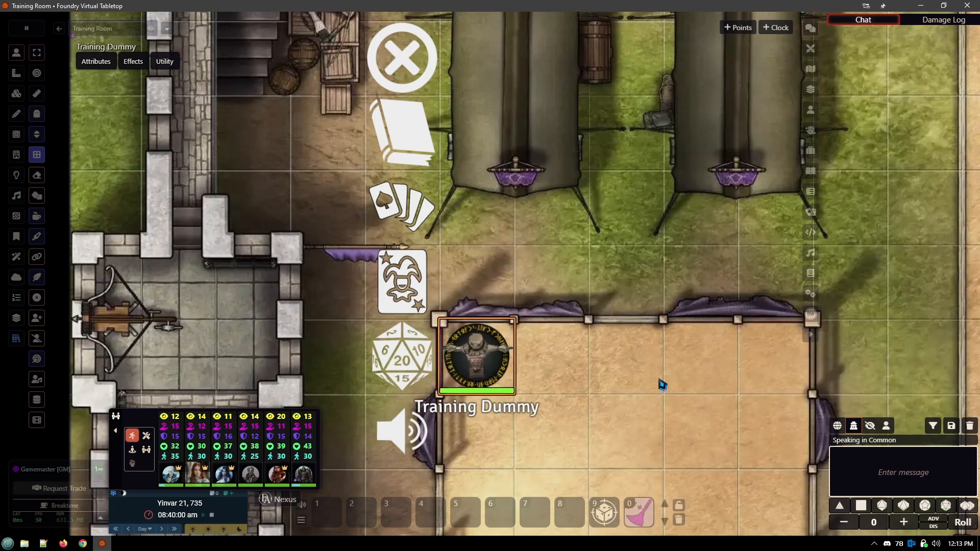
pyautogui.press('Left')
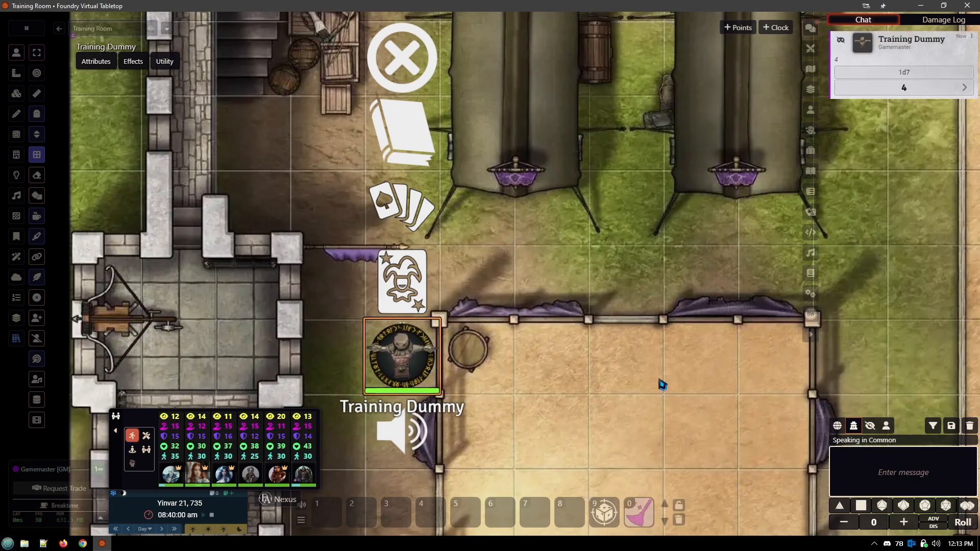
pyautogui.press('Right')
pyautogui.press('Left')
pyautogui.press('Right')
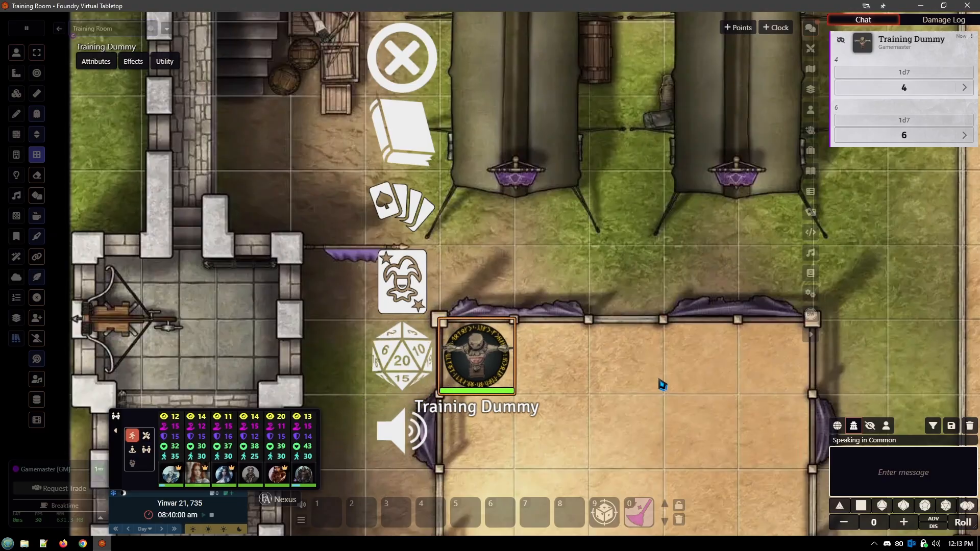
pyautogui.press('Left')
pyautogui.press('Right')
pyautogui.press('Left')
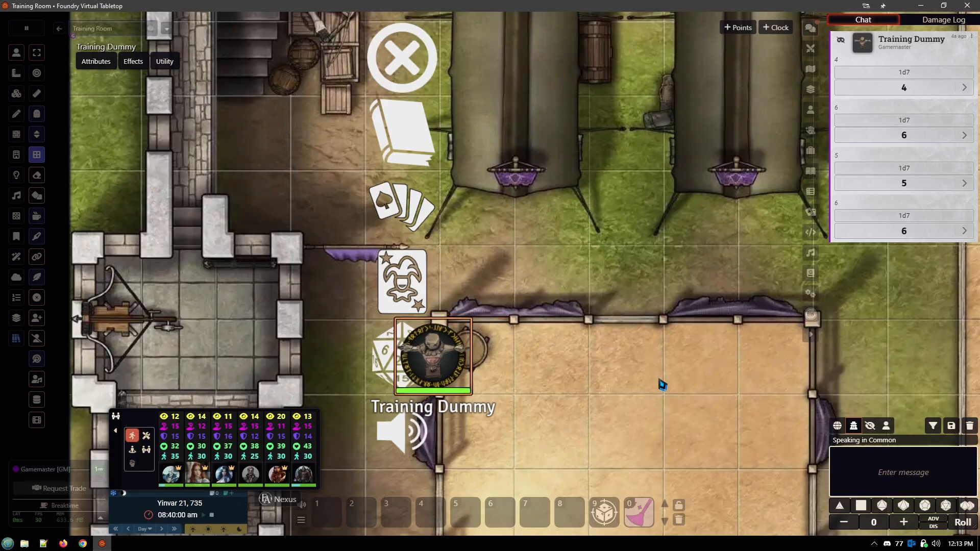
pyautogui.press('Right')
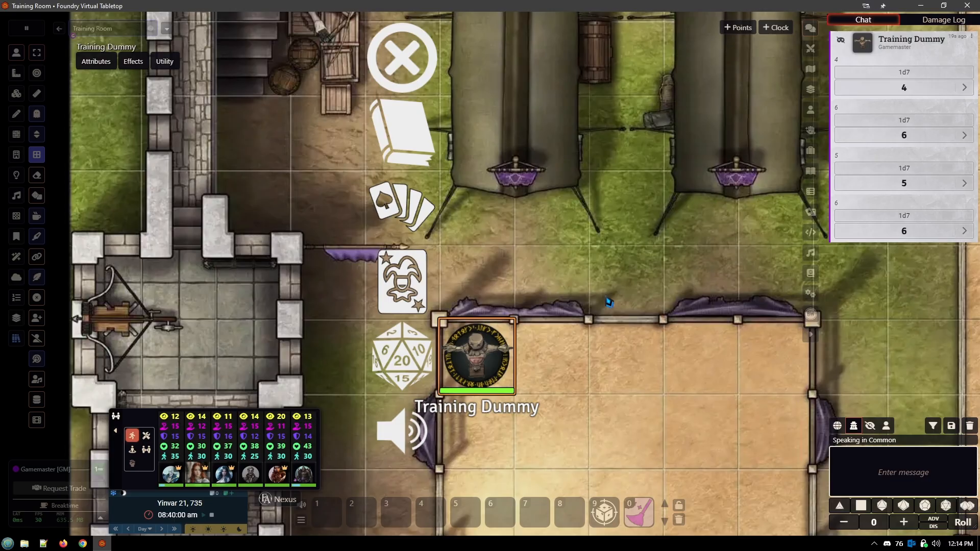
# Clear the chat log of the 1d7 rolls and move the Training Dummy one square down, beside the speaker tile.
pyautogui.click(970, 426)
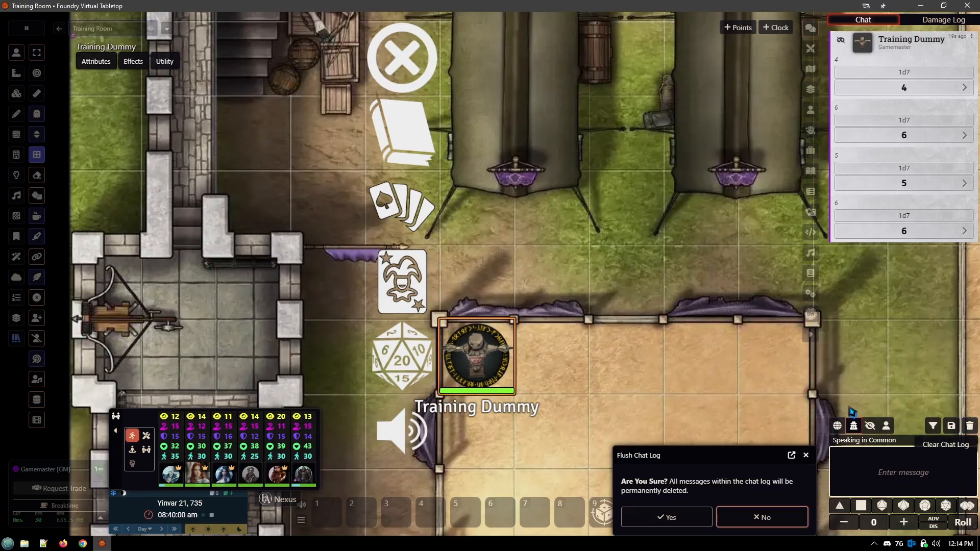
pyautogui.click(667, 518)
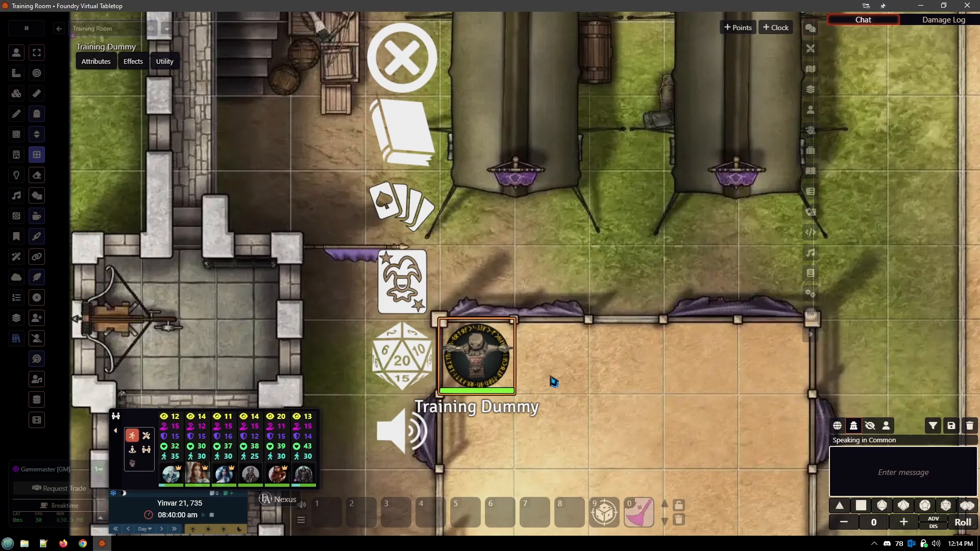
pyautogui.moveTo(486, 366)
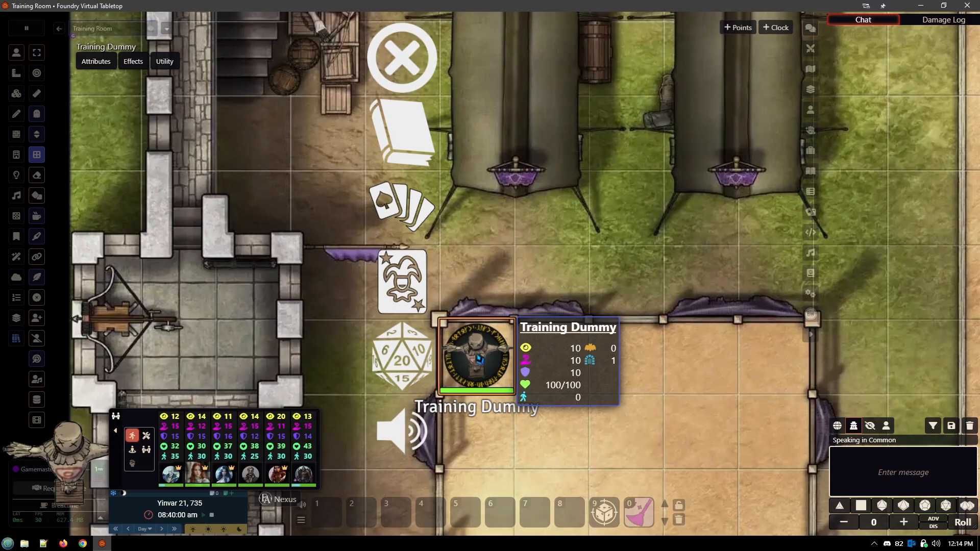
pyautogui.moveTo(480, 360); pyautogui.dragTo(478, 432)
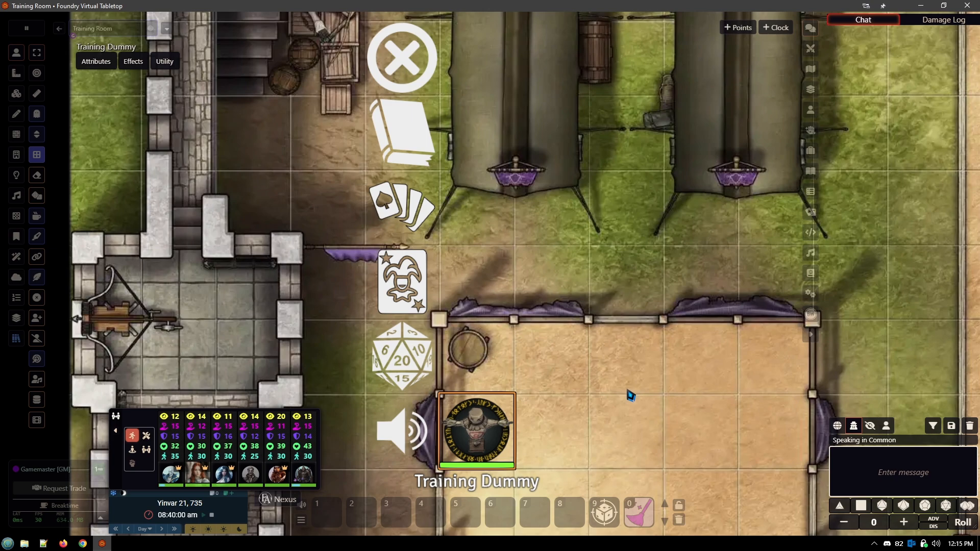
# Inspect the speaker tile's Play Sound File action with its wildcard sound path, and close the tile unchanged.
pyautogui.click(15, 95)
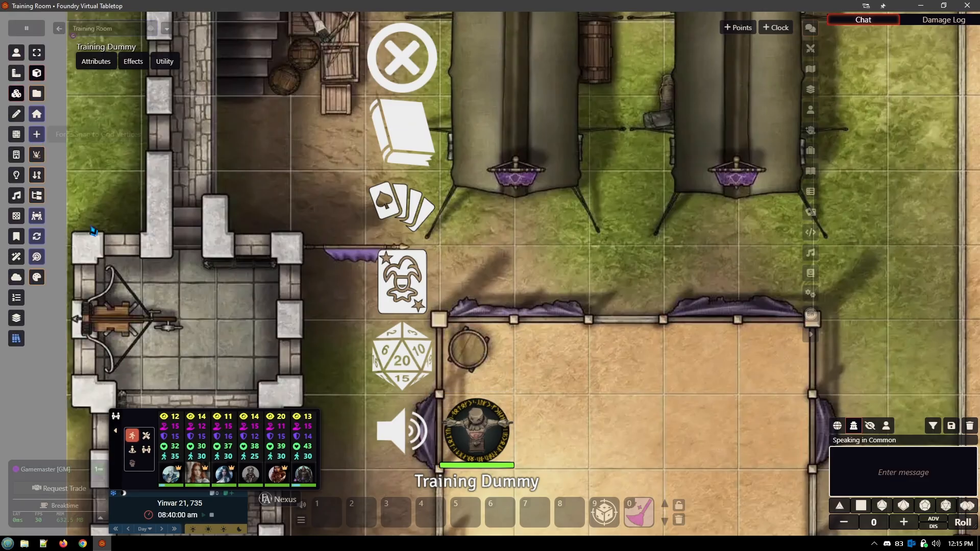
pyautogui.doubleClick(397, 395)
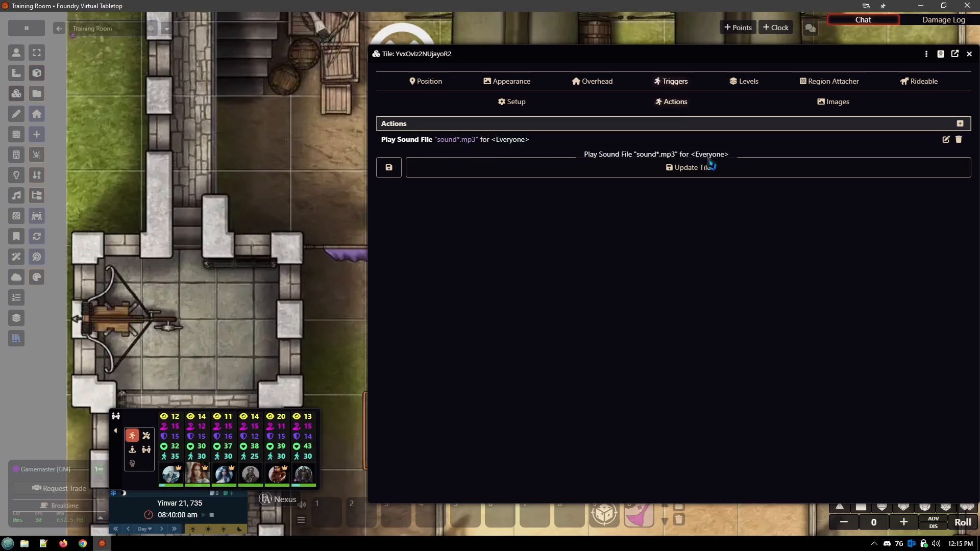
pyautogui.click(946, 139)
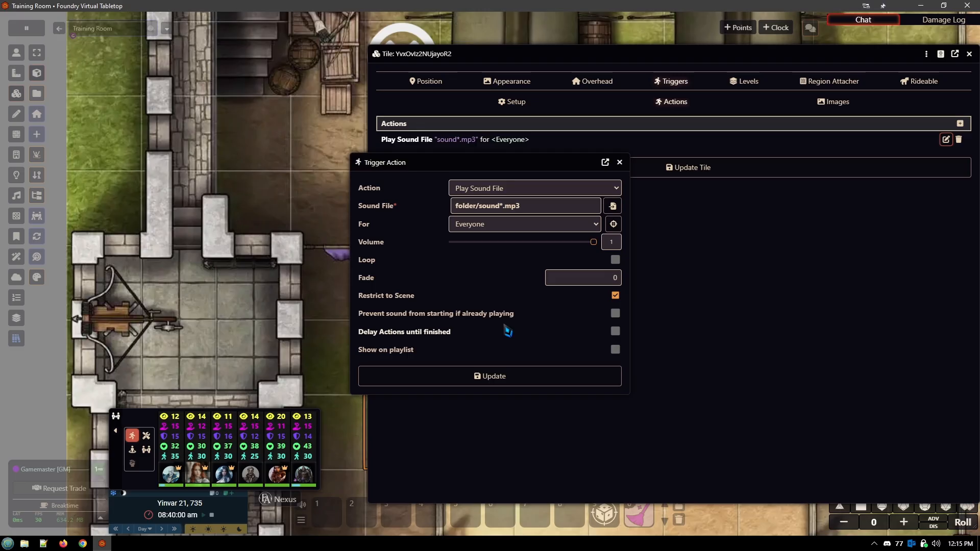
pyautogui.click(622, 166)
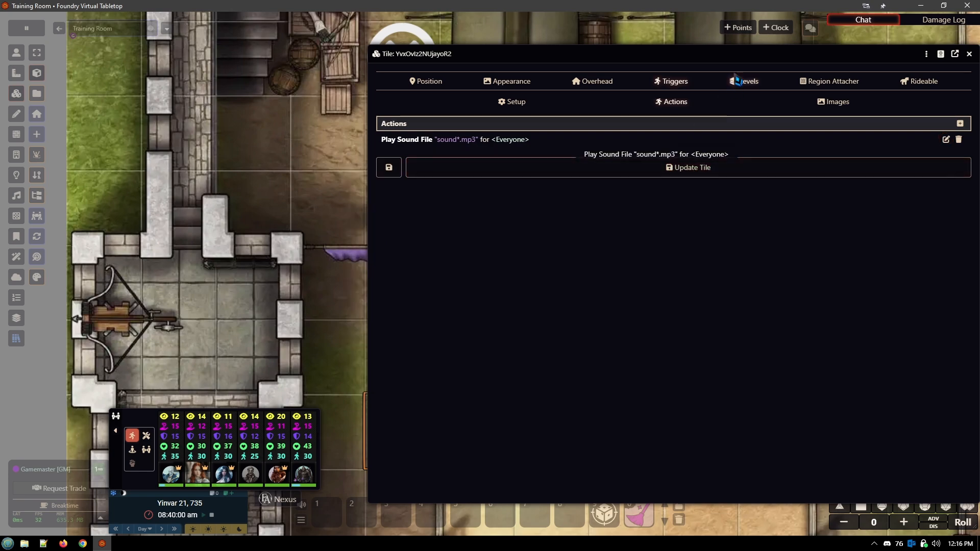
pyautogui.moveTo(736, 58); pyautogui.dragTo(617, 90)
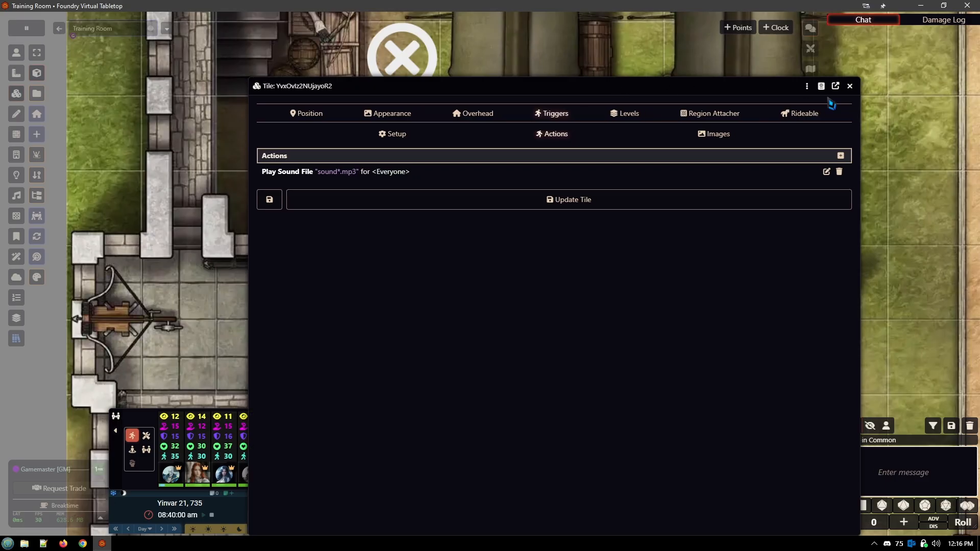
pyautogui.click(853, 89)
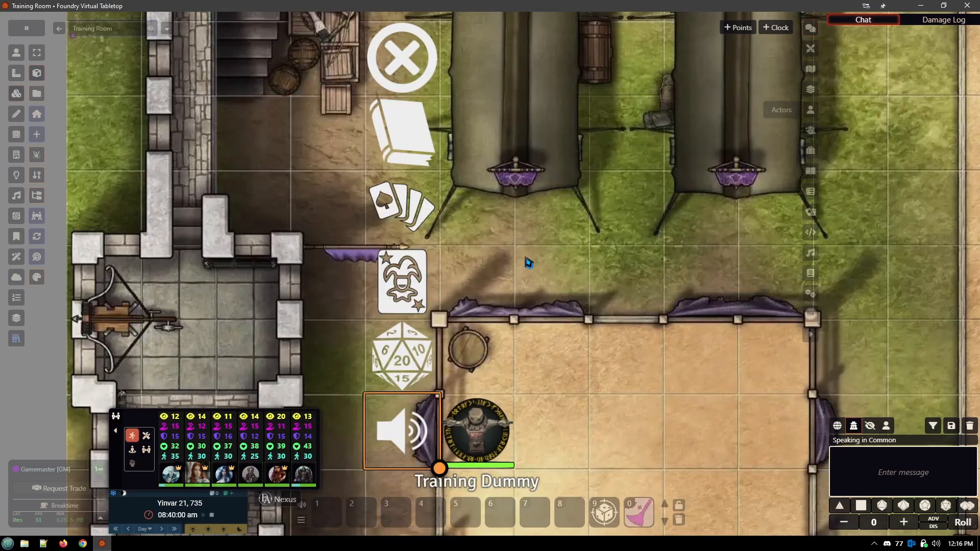